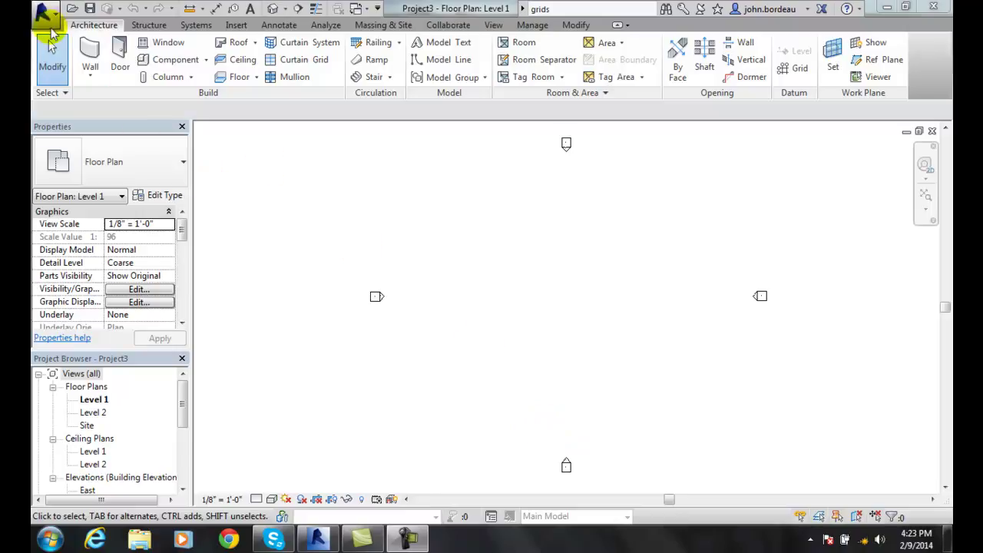
# Draw the first horizontal grid, right to left, across the lower part of the Level 1 plan.
pyautogui.click(800, 69)
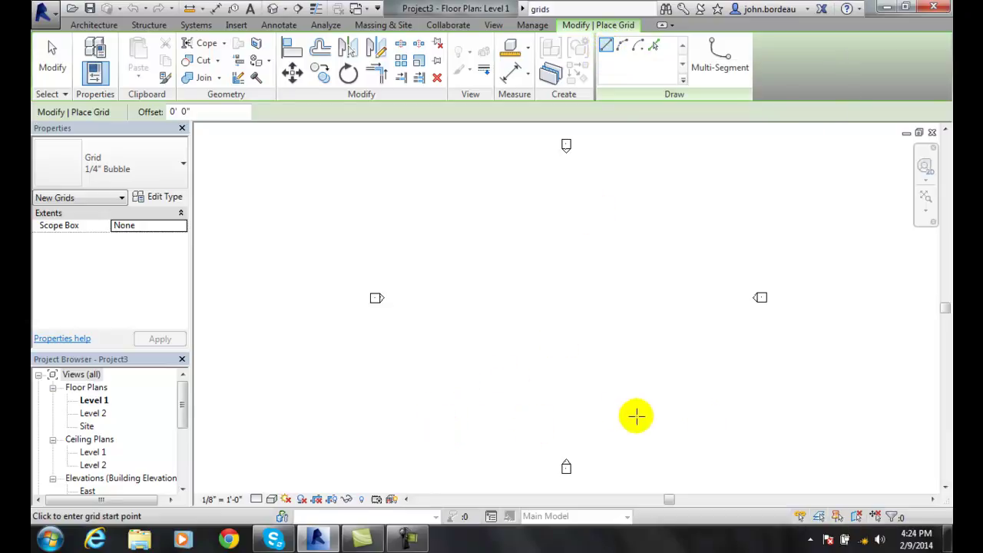
pyautogui.click(714, 409)
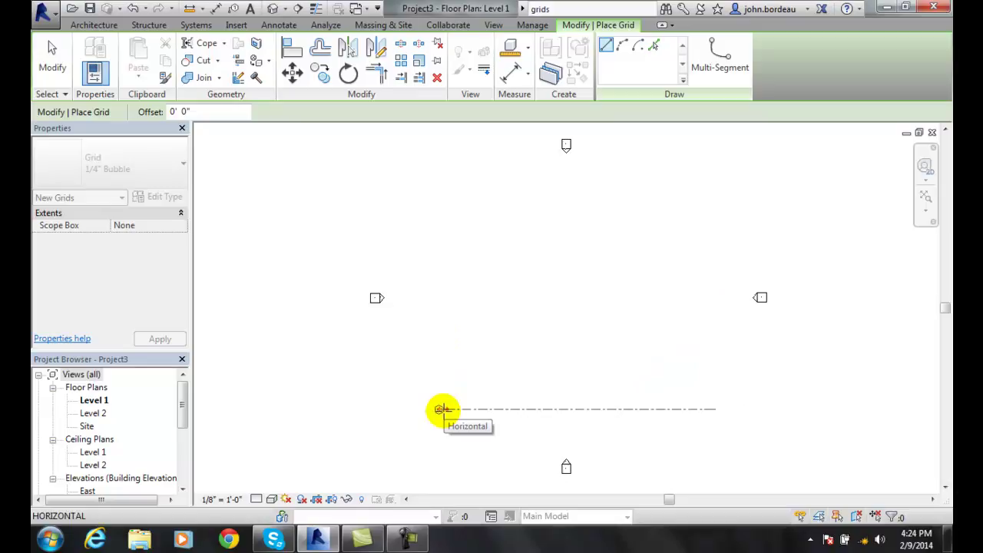
pyautogui.click(439, 409)
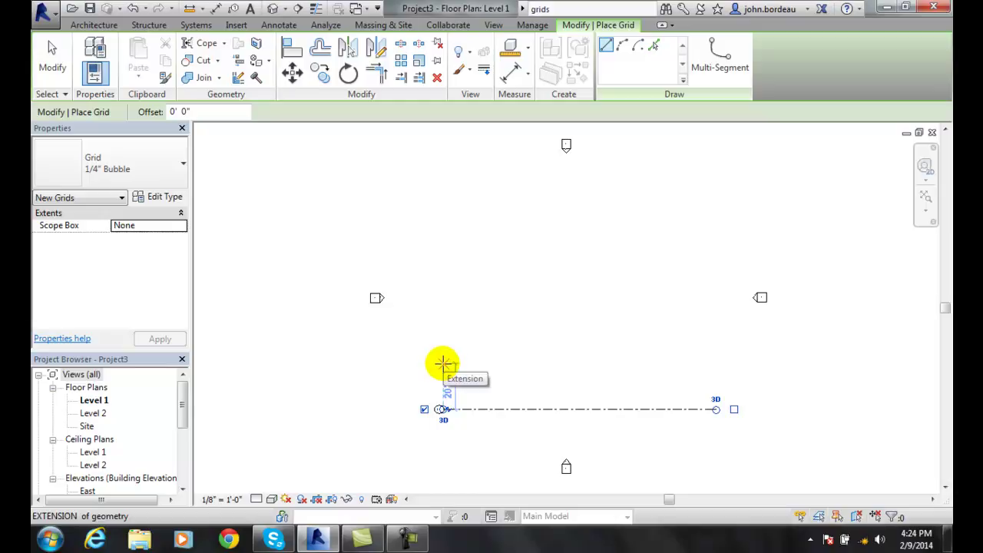
# Draw horizontal grids 2, 3 and 4, each 20' above the previous, with ends aligned.
pyautogui.click(442, 363)
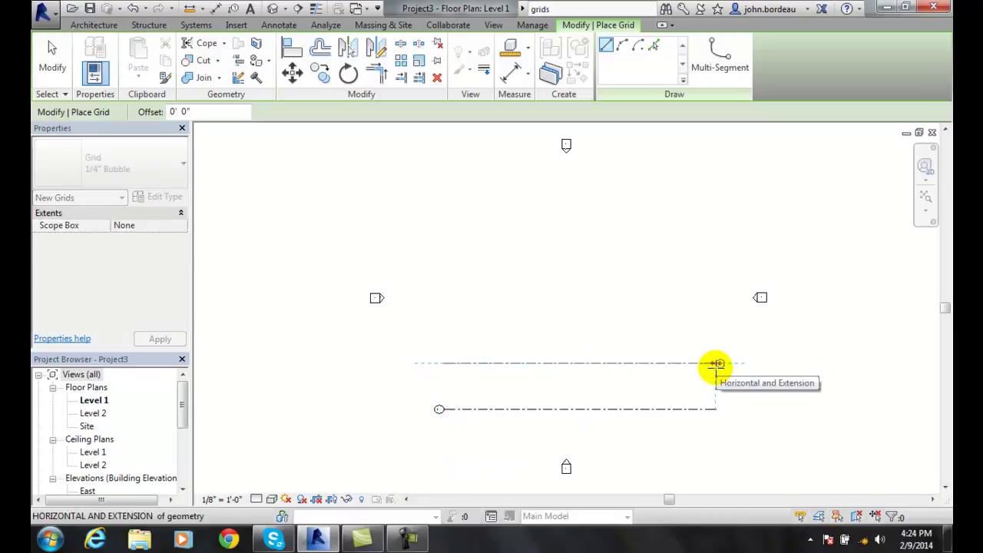
pyautogui.click(716, 363)
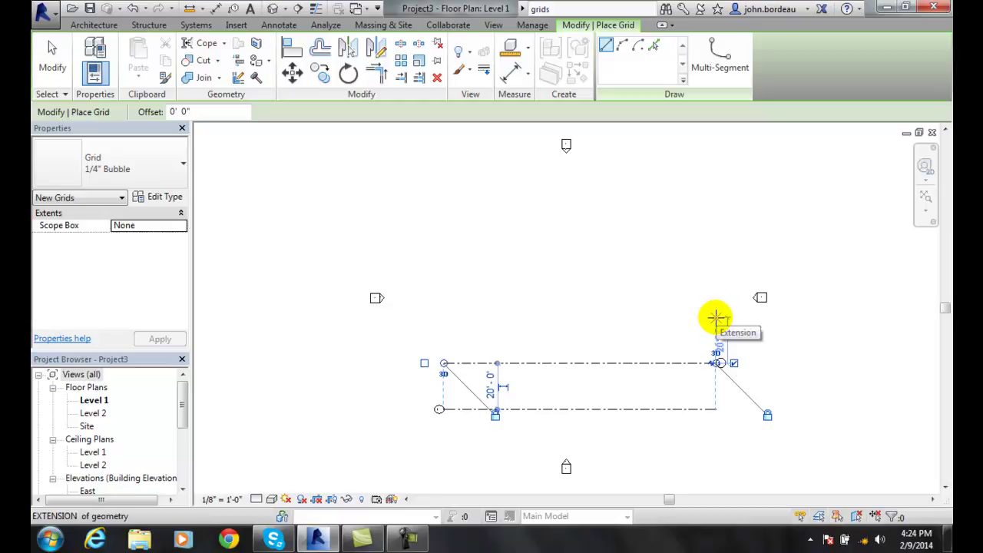
pyautogui.click(715, 317)
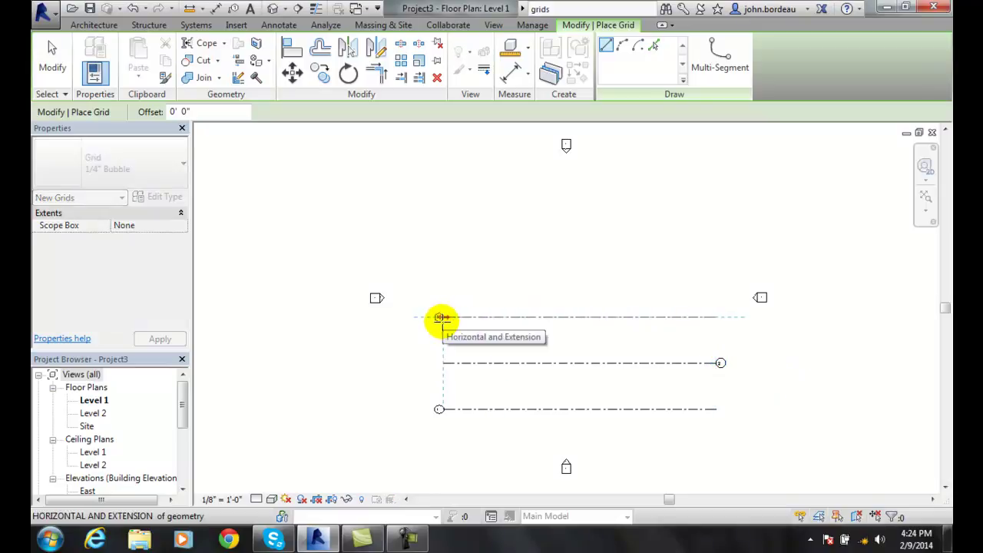
pyautogui.click(439, 317)
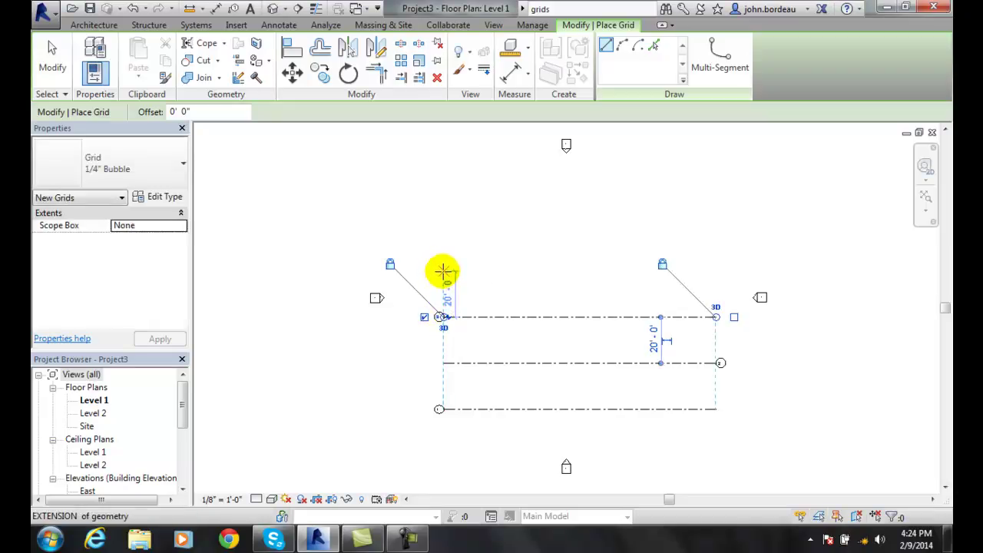
pyautogui.click(443, 270)
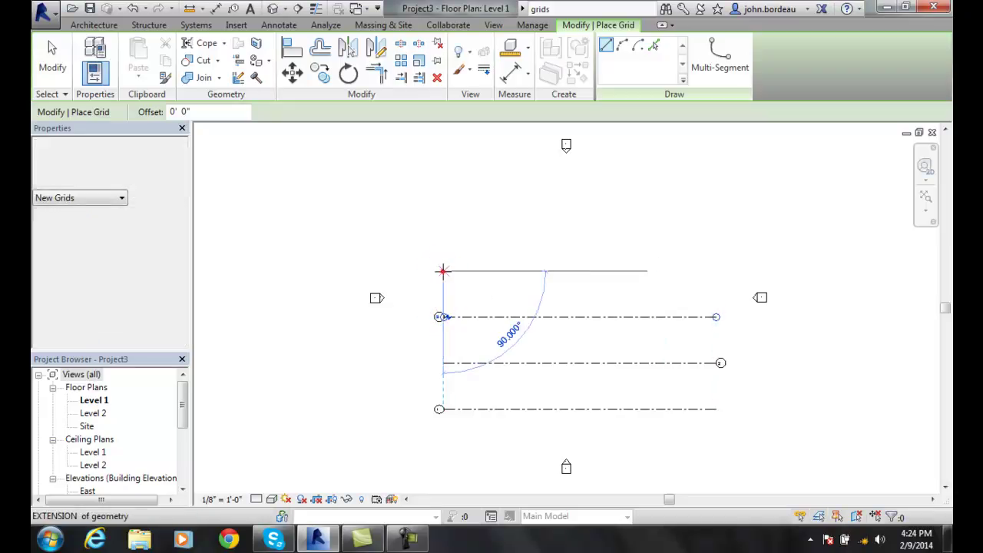
pyautogui.click(707, 270)
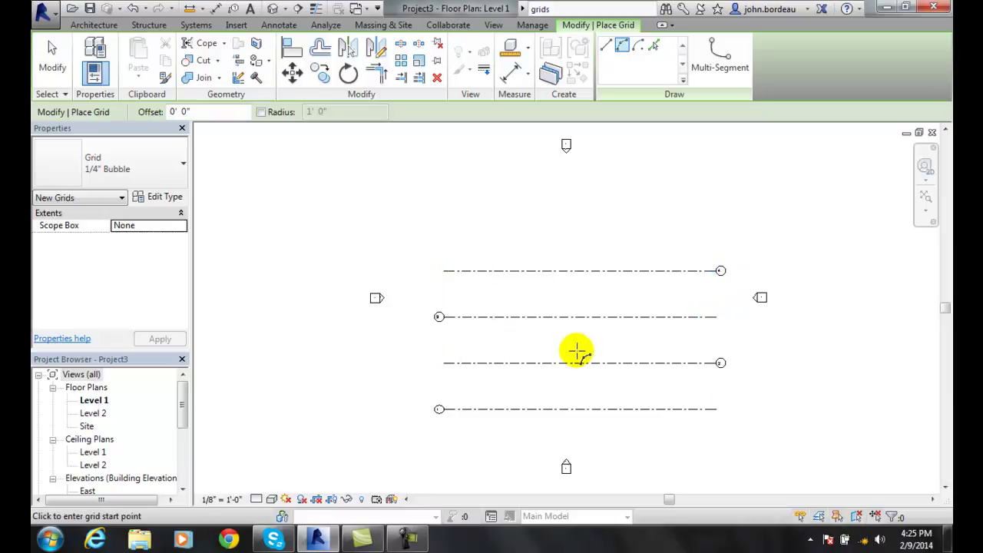
pyautogui.scroll(2, 481, 443)
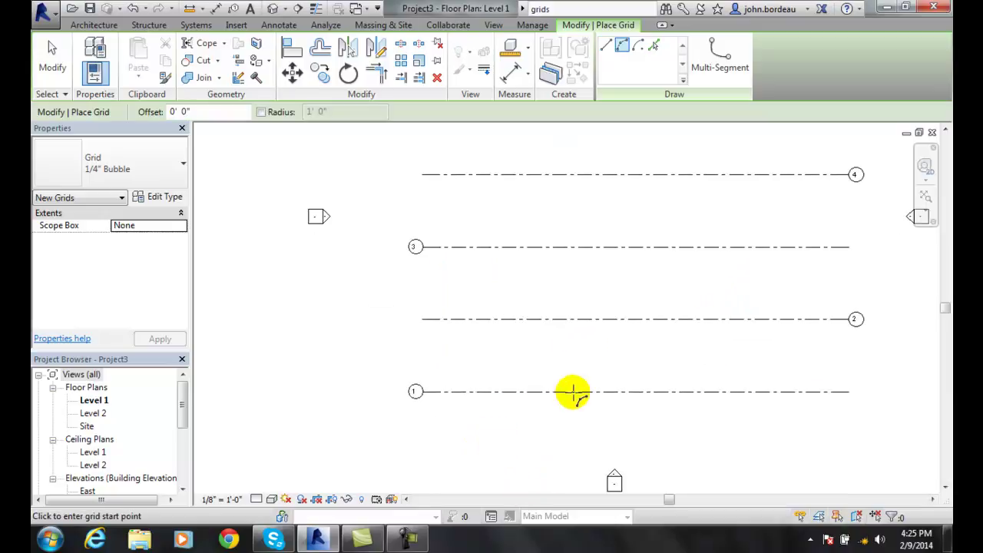
# Exit grid placement, check grid 1, and show the missing left-end bubble on grid 2.
pyautogui.click(48, 57)
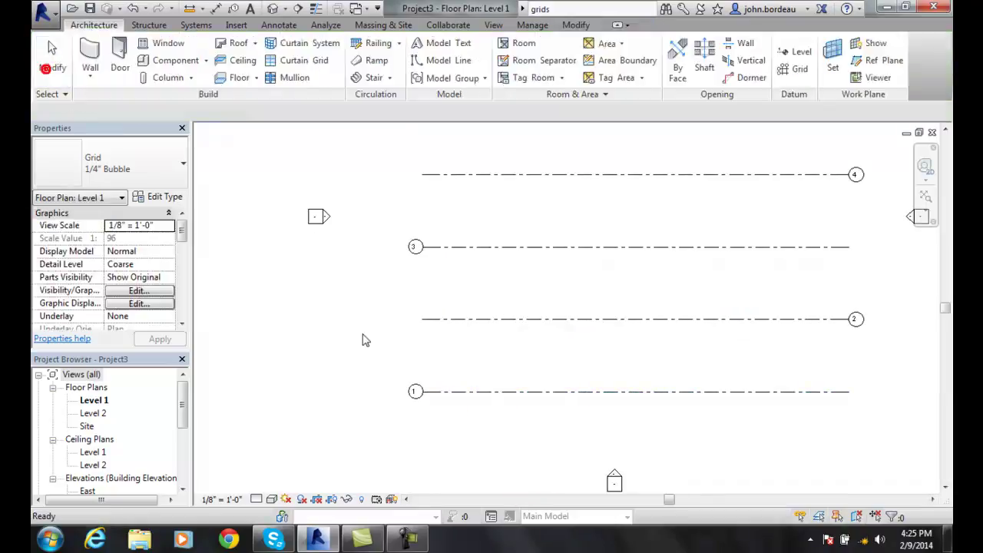
pyautogui.click(487, 391)
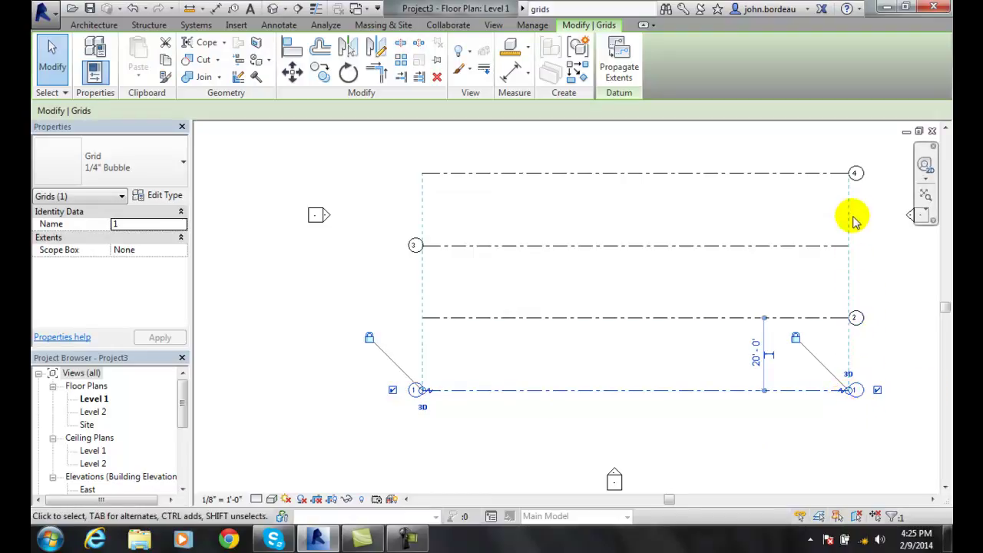
pyautogui.click(423, 322)
pyautogui.click(433, 318)
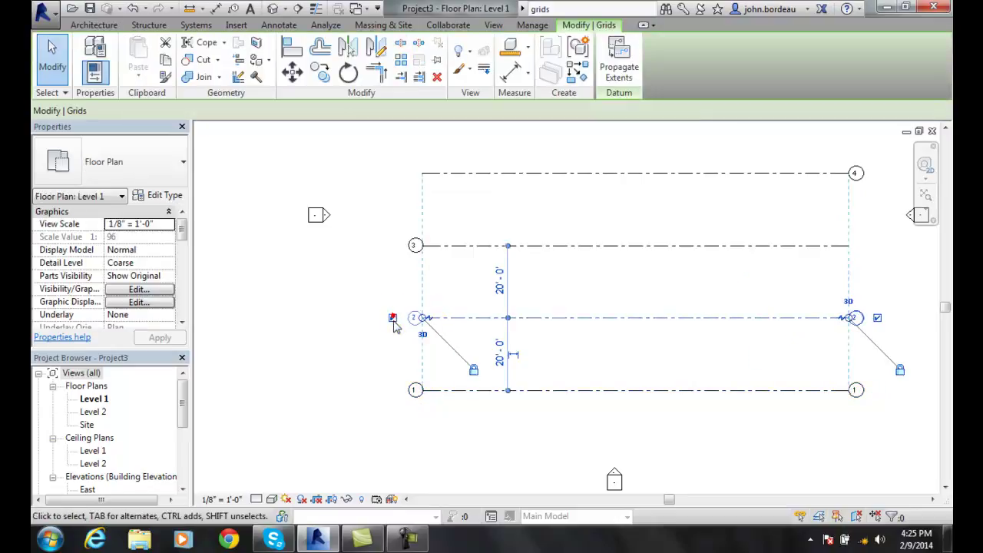
pyautogui.click(553, 311)
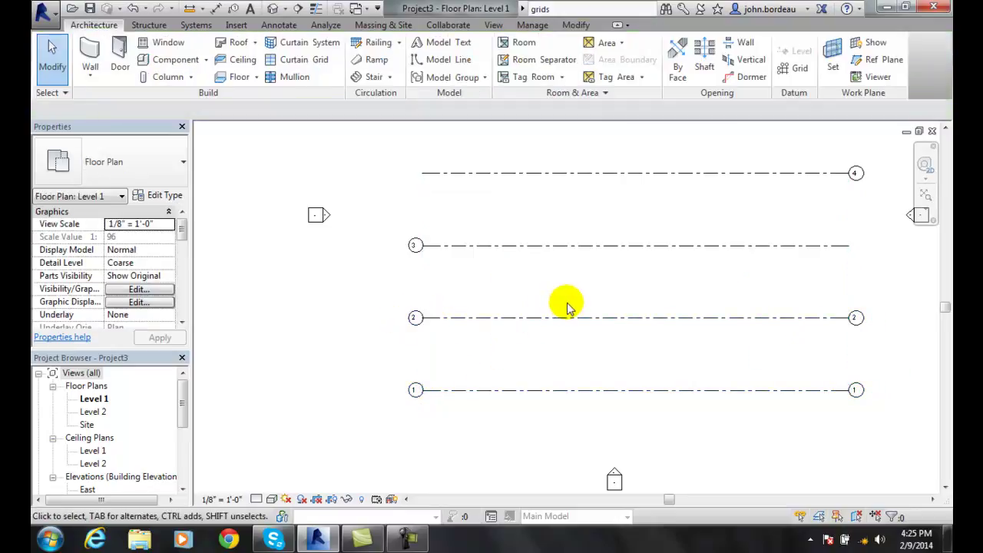
# Show the right-end bubble on grid 3 and the left-end bubble on grid 4.
pyautogui.click(812, 246)
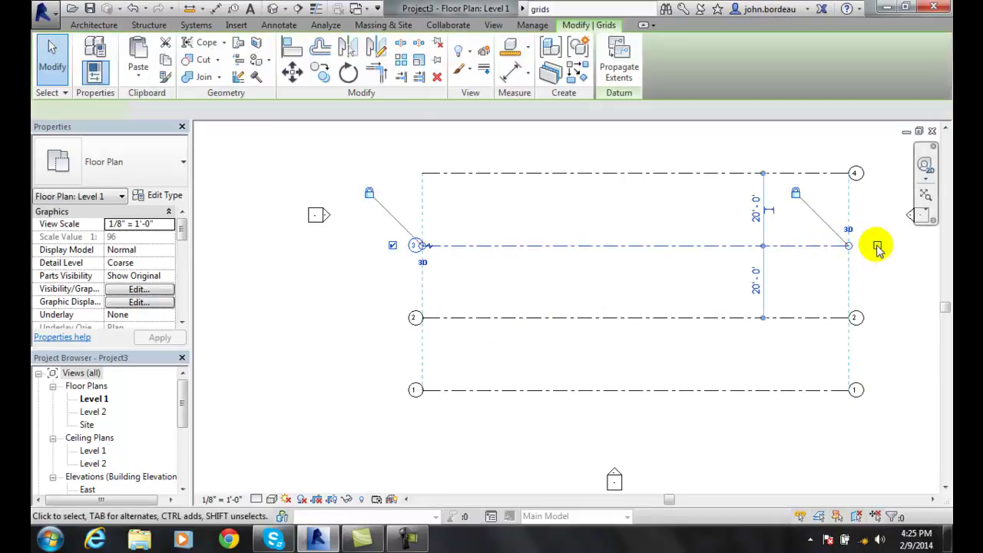
pyautogui.click(878, 247)
pyautogui.click(530, 230)
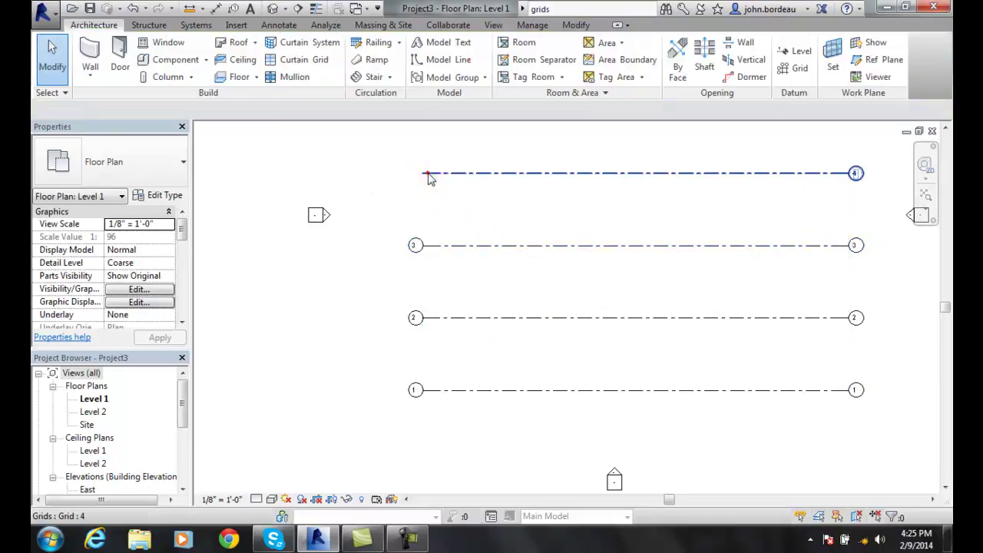
pyautogui.click(425, 177)
pyautogui.click(401, 182)
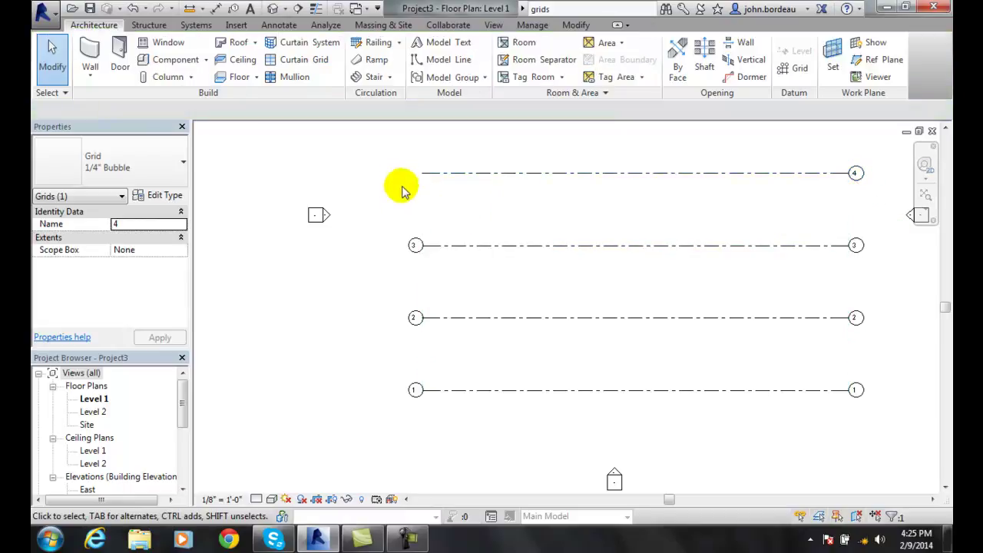
pyautogui.click(450, 170)
pyautogui.click(394, 173)
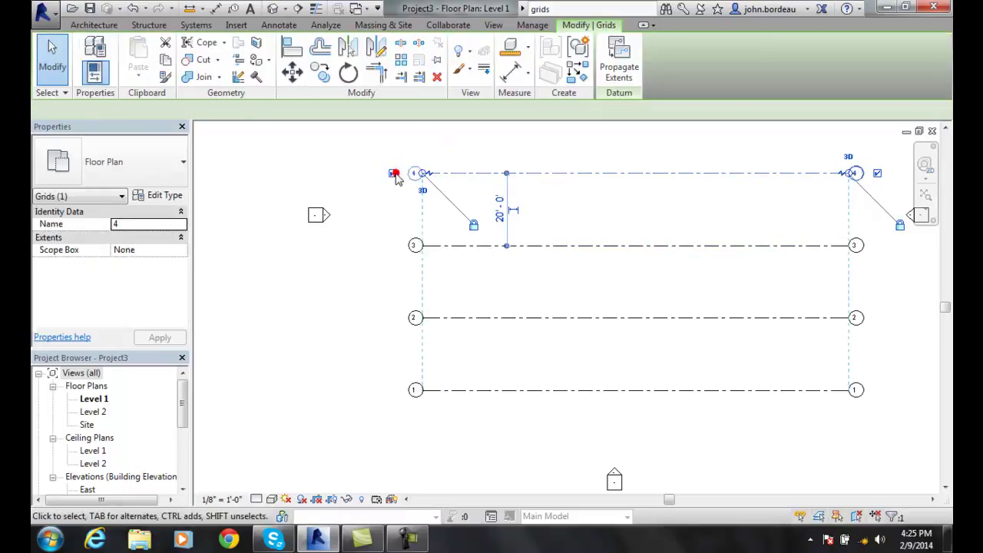
pyautogui.click(507, 215)
pyautogui.scroll(-1, 628, 232)
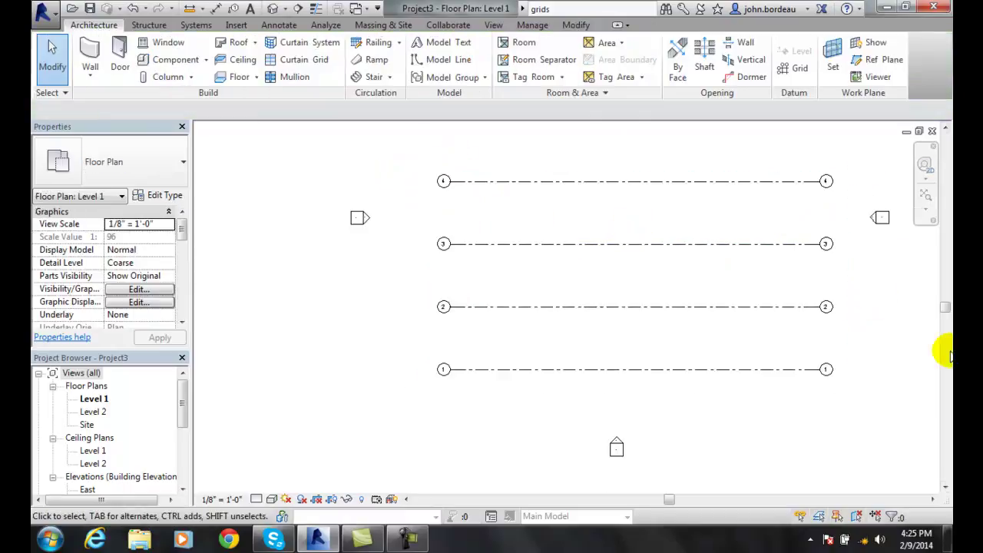
pyautogui.moveTo(947, 305); pyautogui.dragTo(945, 285)
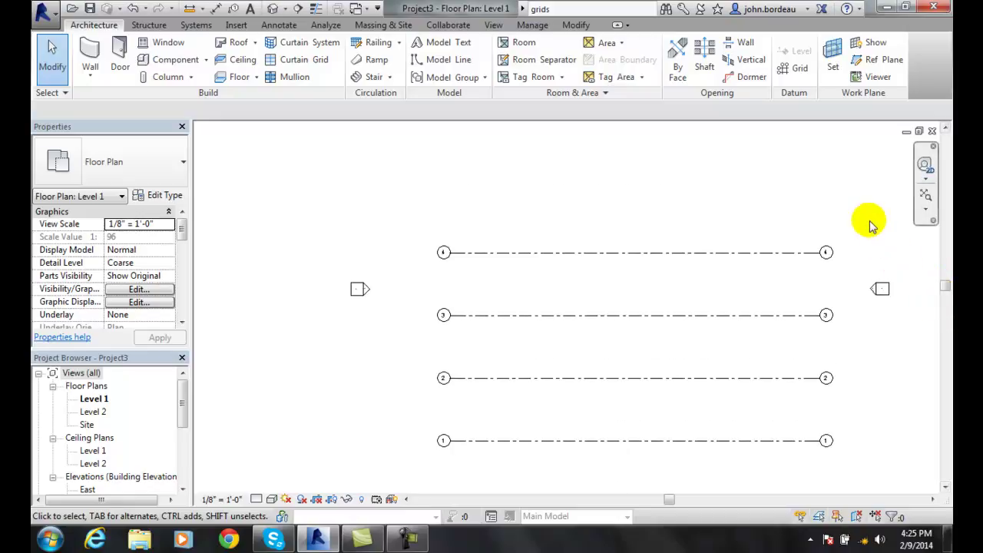
# Draw horizontal grid 5 20' above grid 4, aligned with grid 4's right end.
pyautogui.click(798, 68)
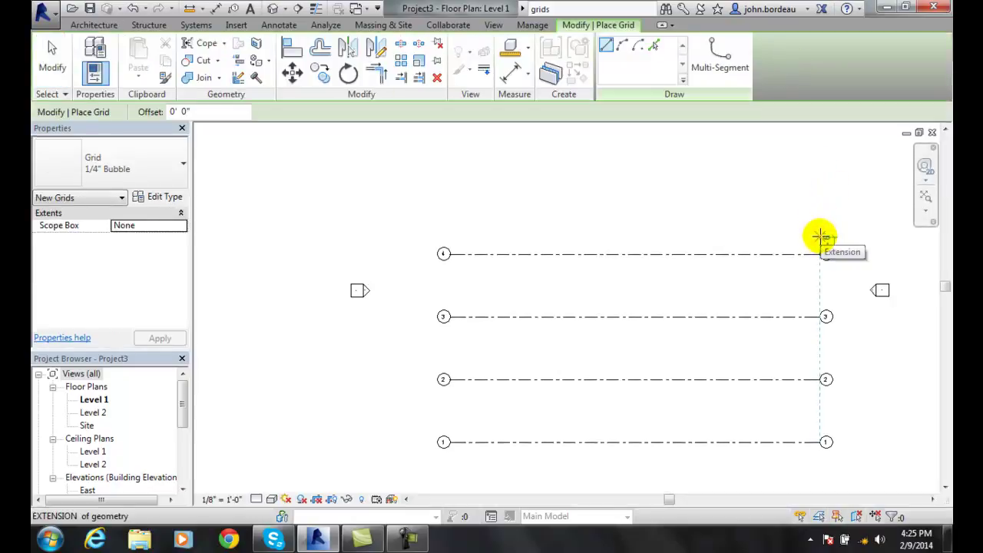
pyautogui.click(820, 233)
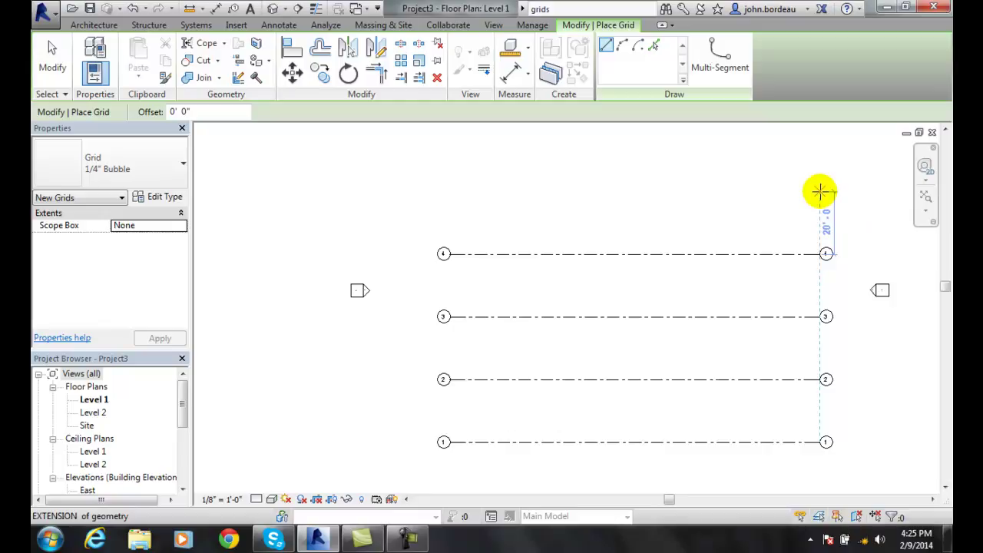
pyautogui.click(821, 192)
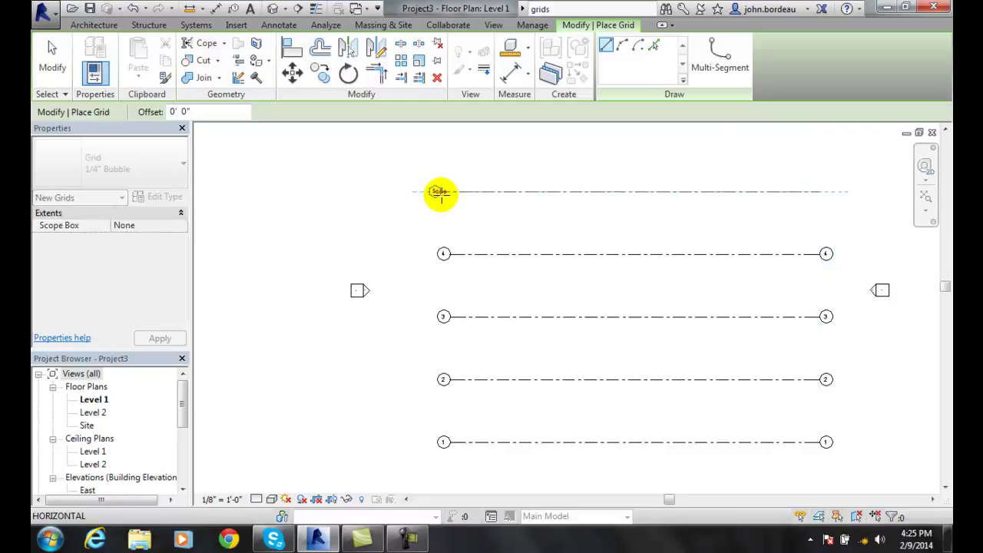
pyautogui.click(444, 192)
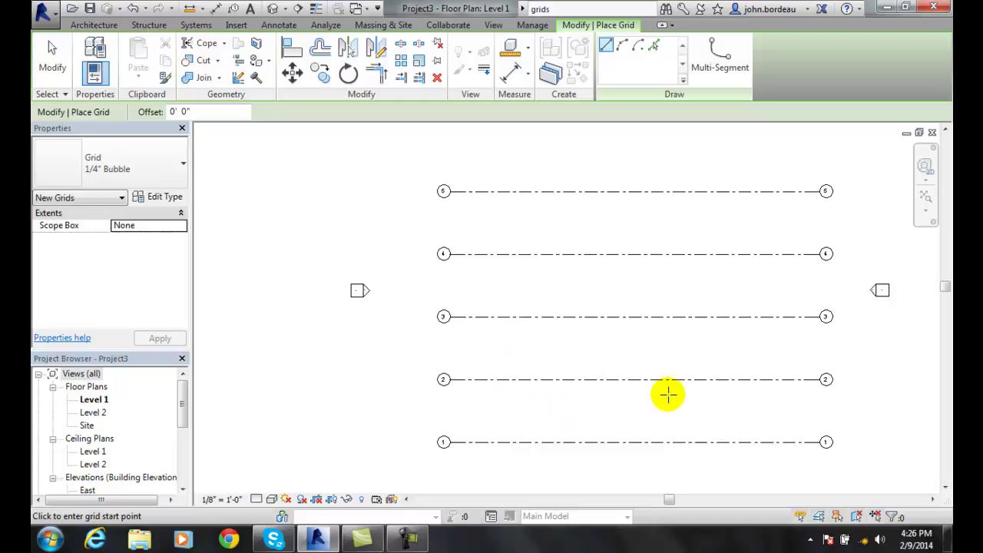
pyautogui.click(691, 192)
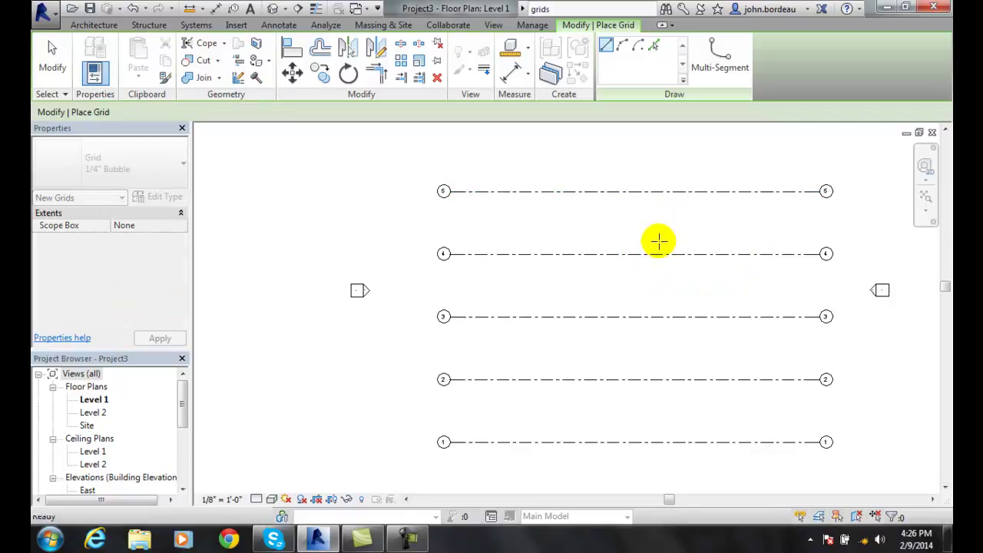
# Cancel the unfinished grid and change grid 5's spacing above grid 4 to 25'-0".
pyautogui.press('Escape')
pyautogui.click(50, 58)
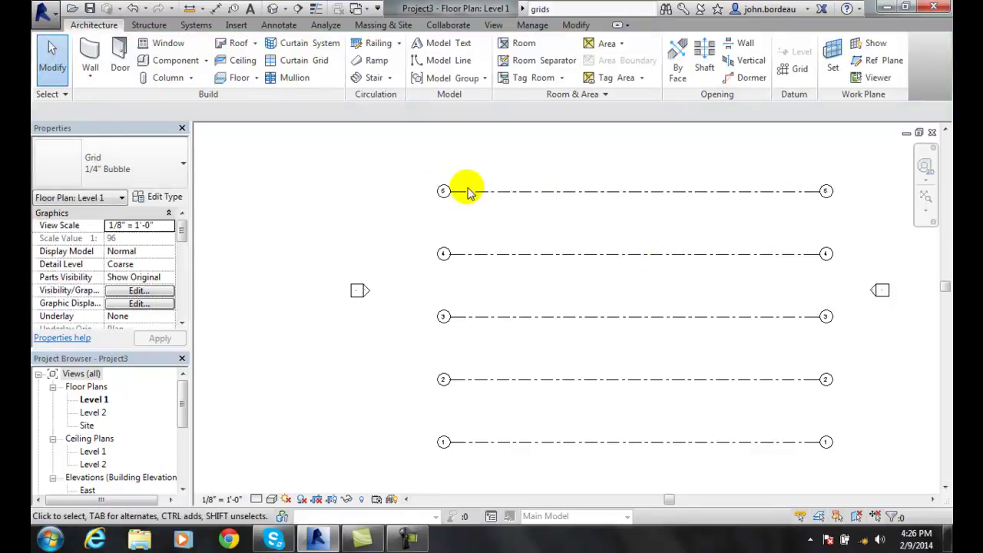
pyautogui.click(468, 192)
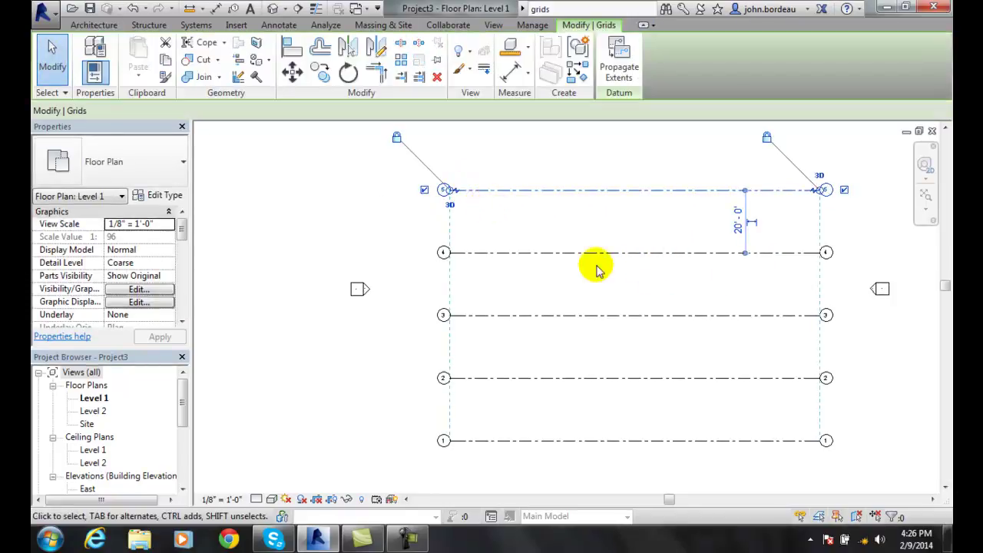
pyautogui.click(739, 227)
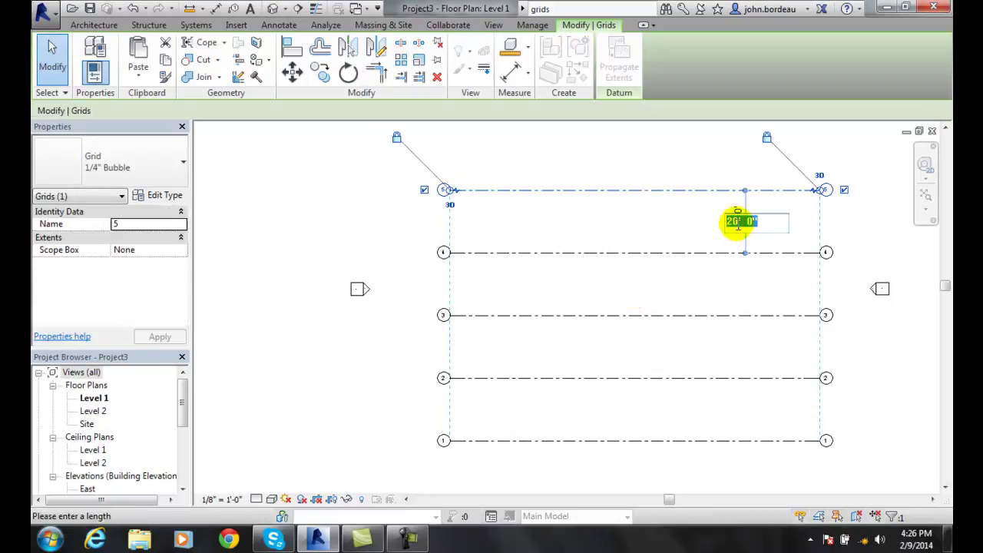
pyautogui.click(735, 220)
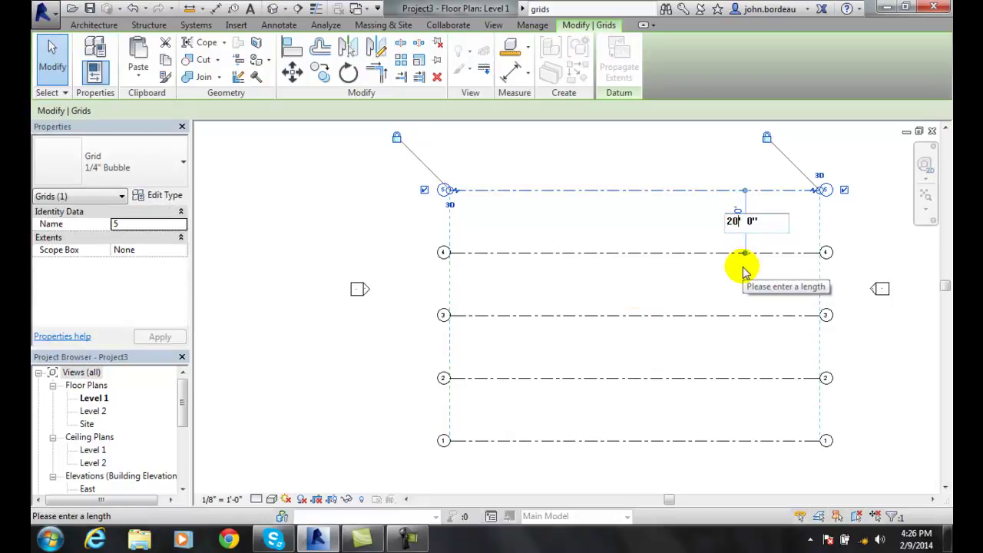
pyautogui.press('BackSpace')
pyautogui.write('5')
pyautogui.press('Return')
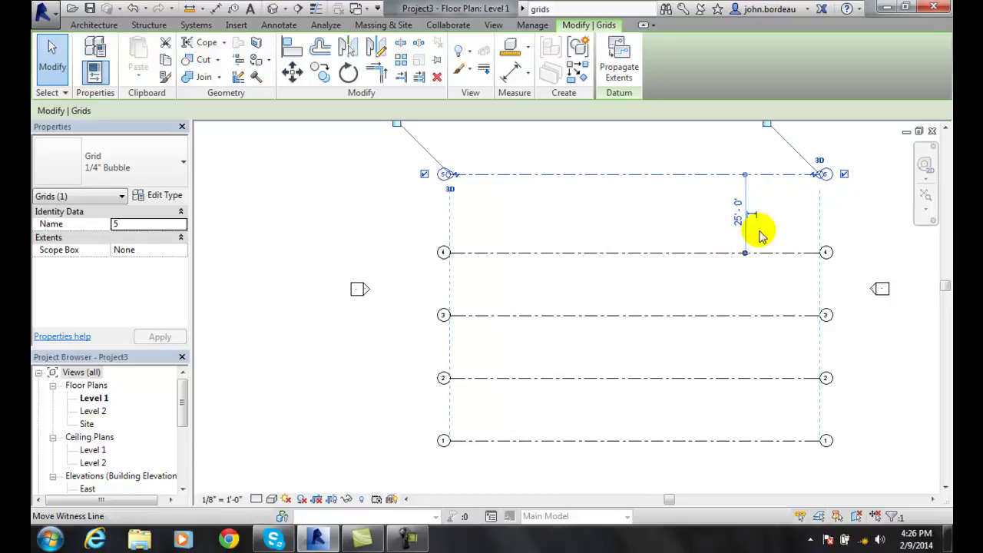
# Set grid 5's spacing above grid 4 back to 20'-0" and deselect it.
pyautogui.click(737, 215)
pyautogui.click(735, 214)
pyautogui.write('0\' 0"')
pyautogui.press('Return')
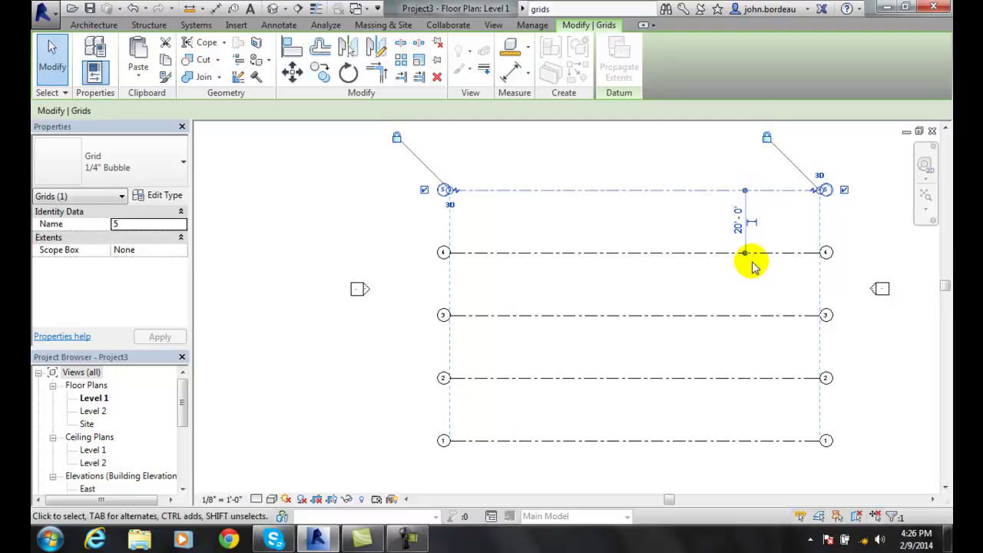
pyautogui.press('Escape')
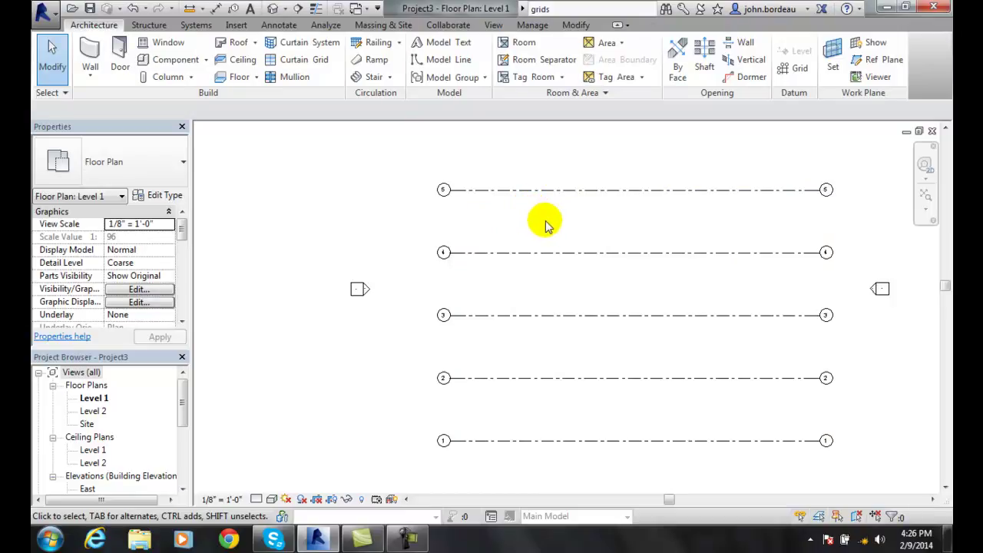
# Draw a vertical grid from below grid 1 up past grid 5 and relabel it from 6 to A.
pyautogui.click(798, 71)
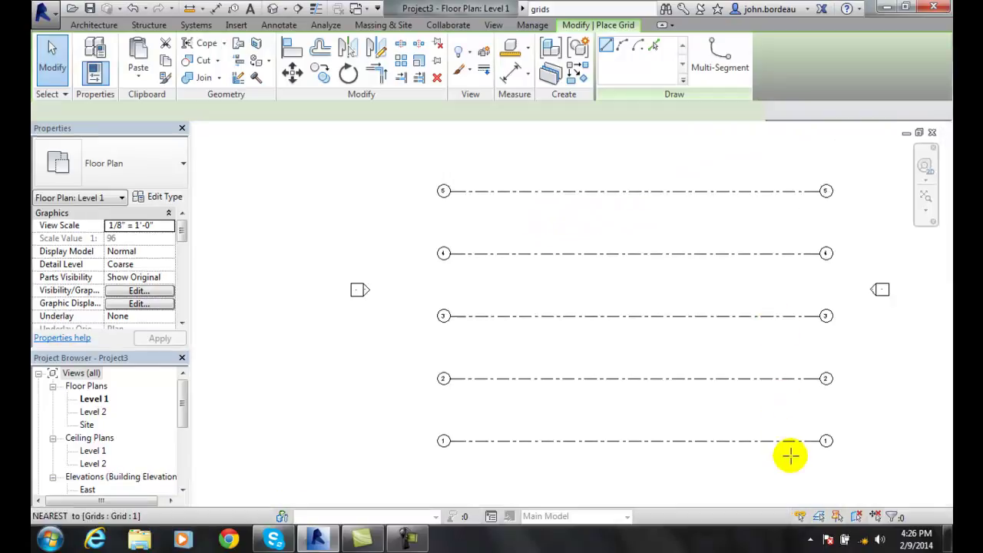
pyautogui.moveTo(790, 471); pyautogui.dragTo(793, 187)
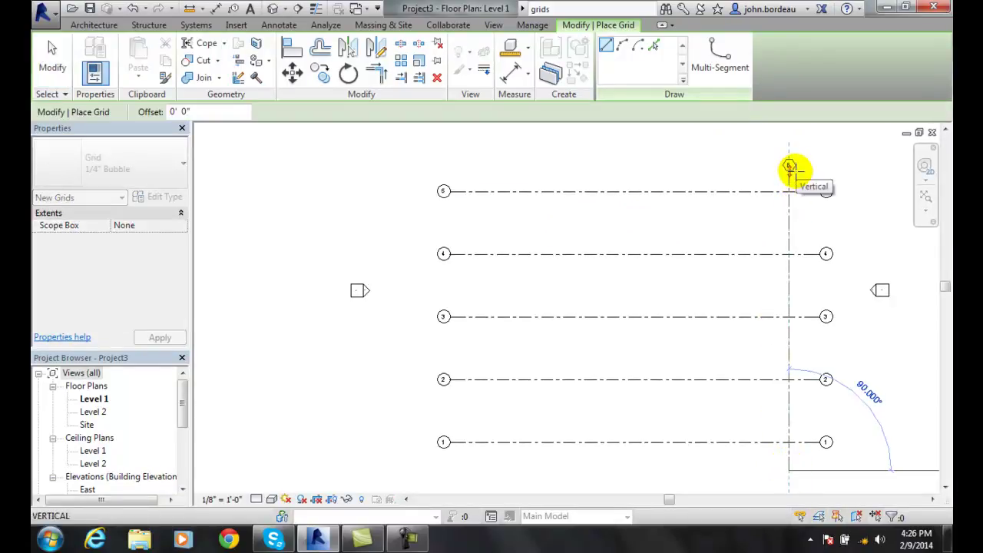
pyautogui.click(790, 166)
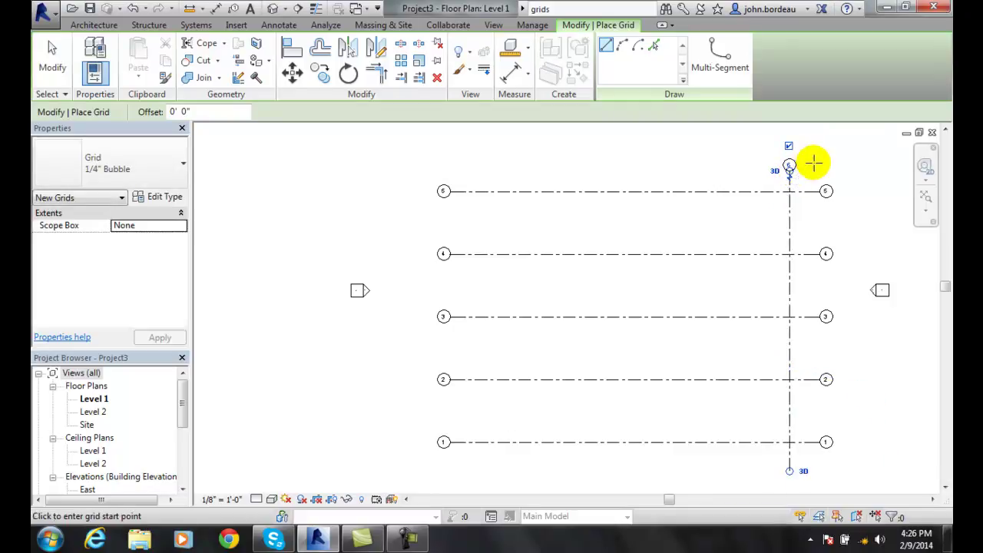
pyautogui.scroll(1, 812, 167)
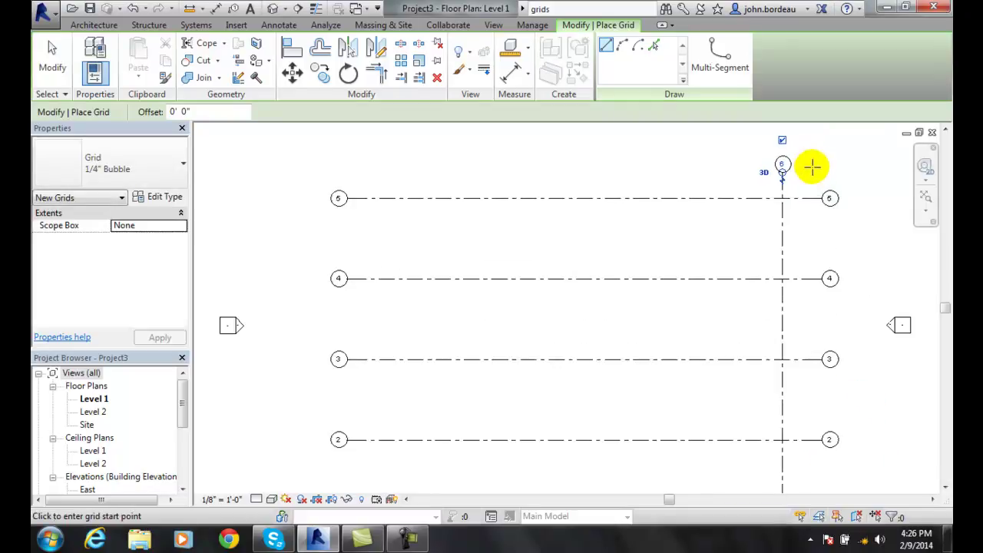
pyautogui.click(782, 164)
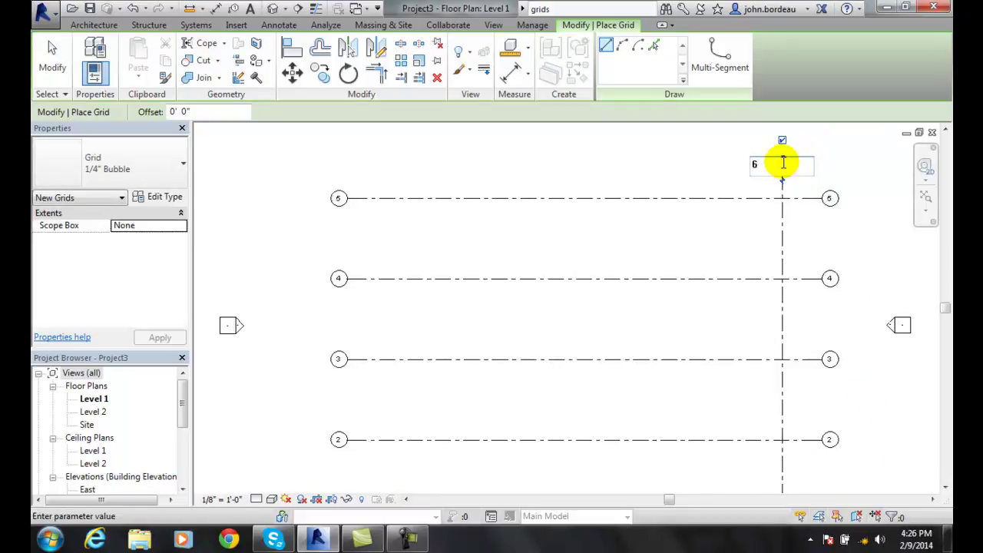
pyautogui.moveTo(771, 165); pyautogui.dragTo(732, 172)
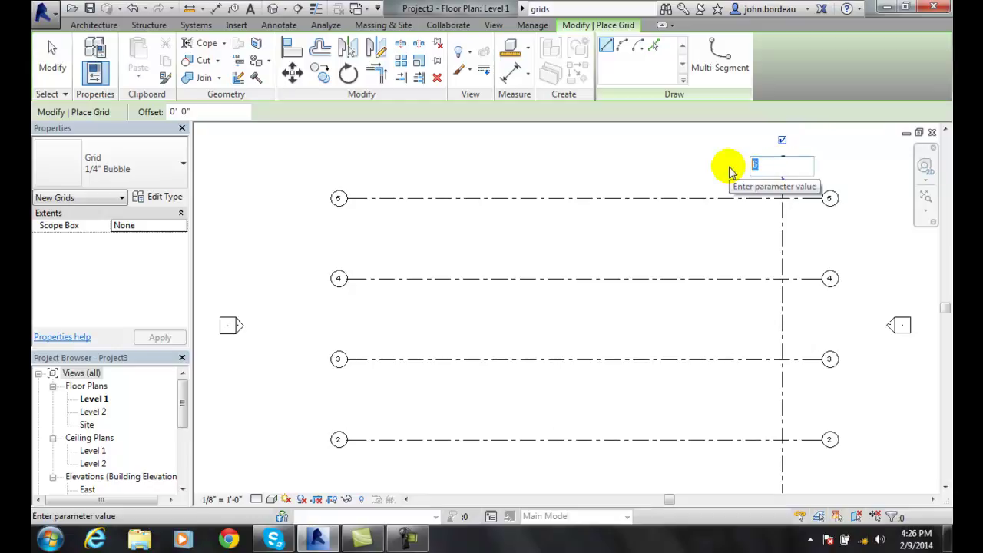
pyautogui.write('A')
pyautogui.press('Return')
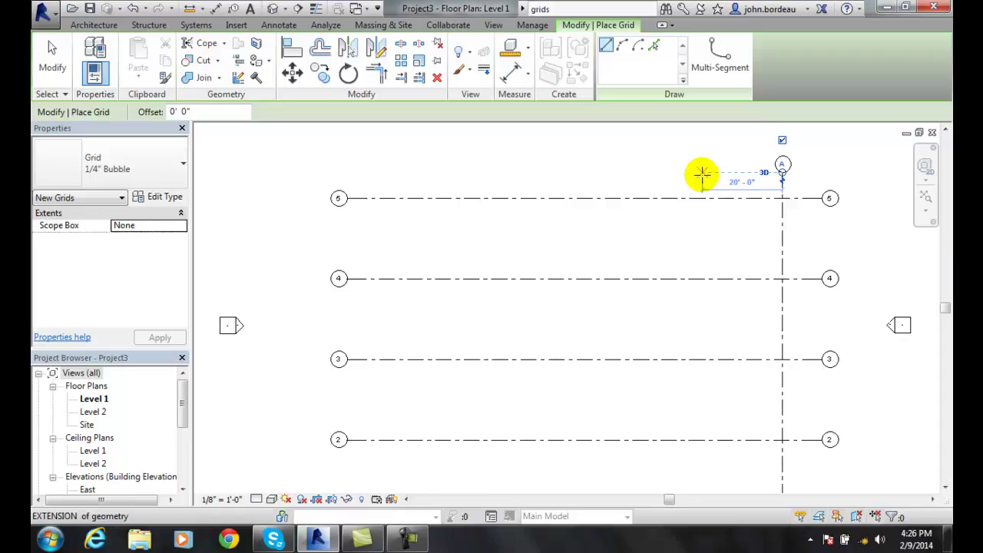
# Draw vertical grid B 20'-0" left of grid A, show its top bubble, and exit the Grid tool.
pyautogui.click(702, 175)
pyautogui.scroll(-4, 687, 355)
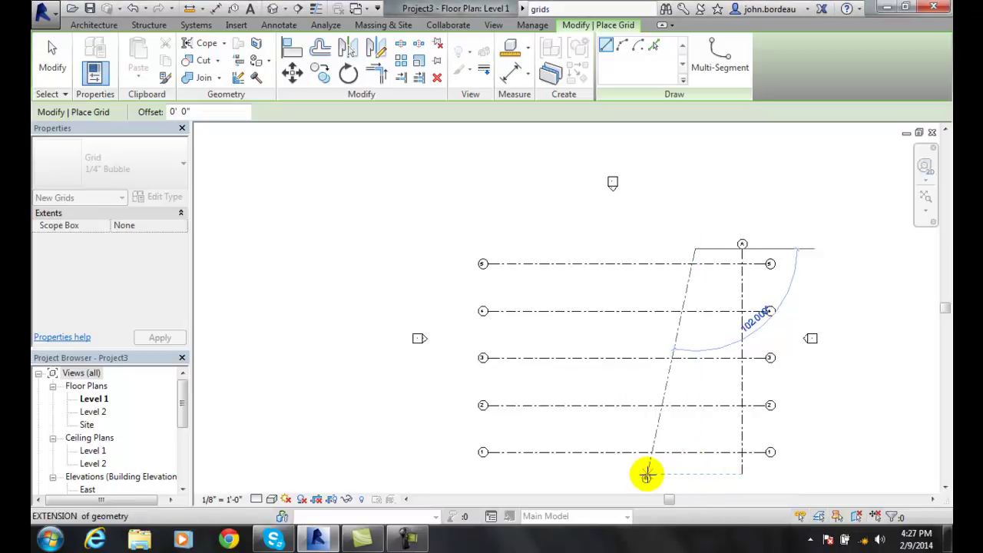
pyautogui.click(695, 473)
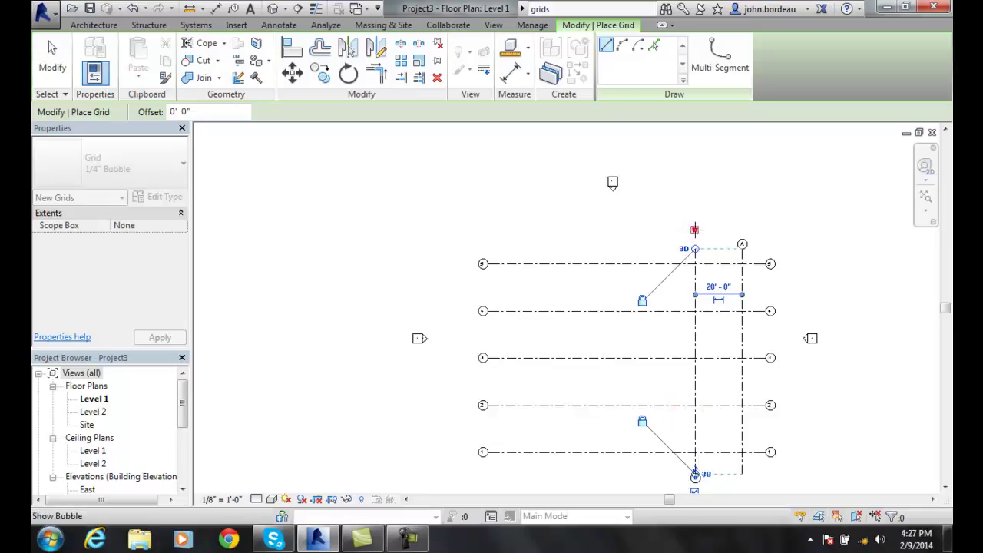
pyautogui.click(695, 230)
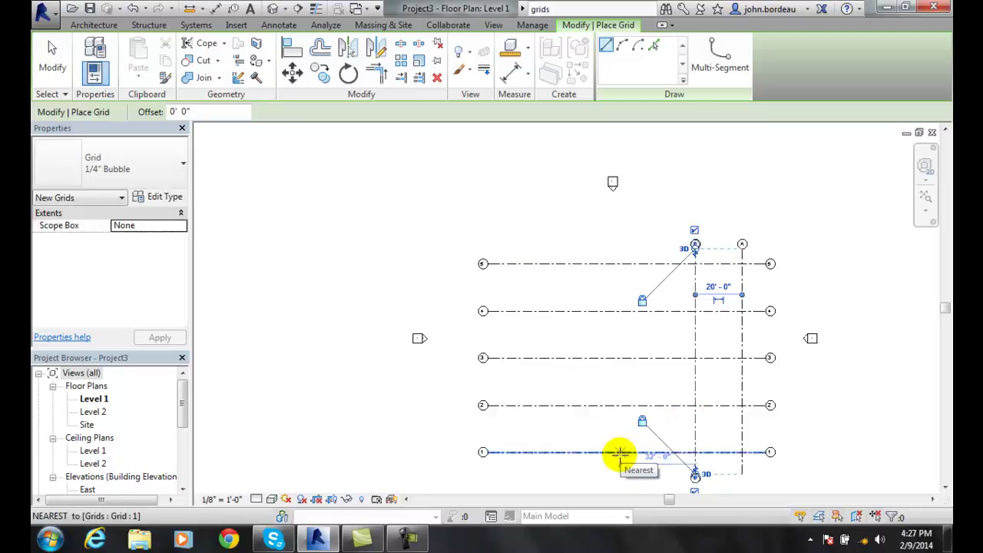
pyautogui.scroll(4, 668, 276)
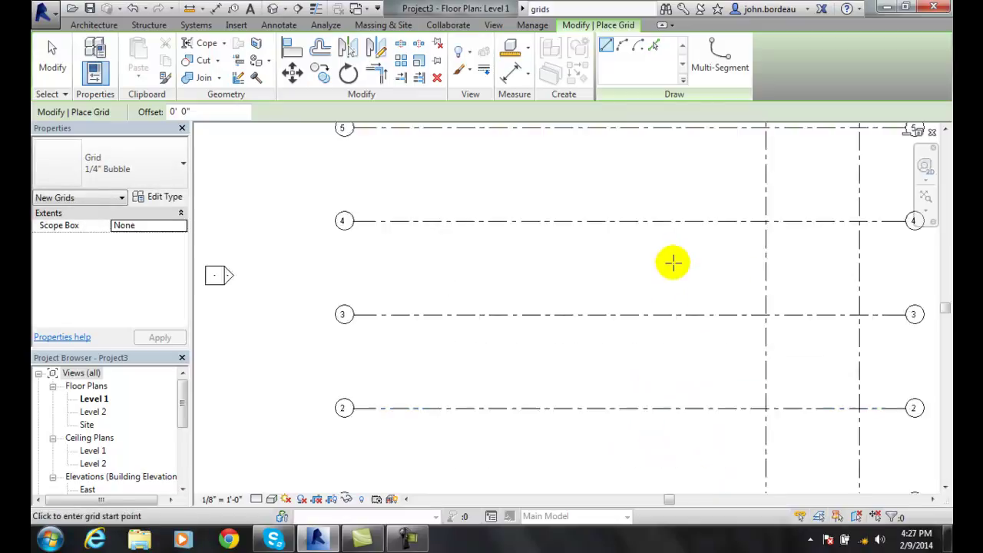
pyautogui.scroll(-2, 676, 281)
pyautogui.moveTo(945, 307); pyautogui.dragTo(945, 265)
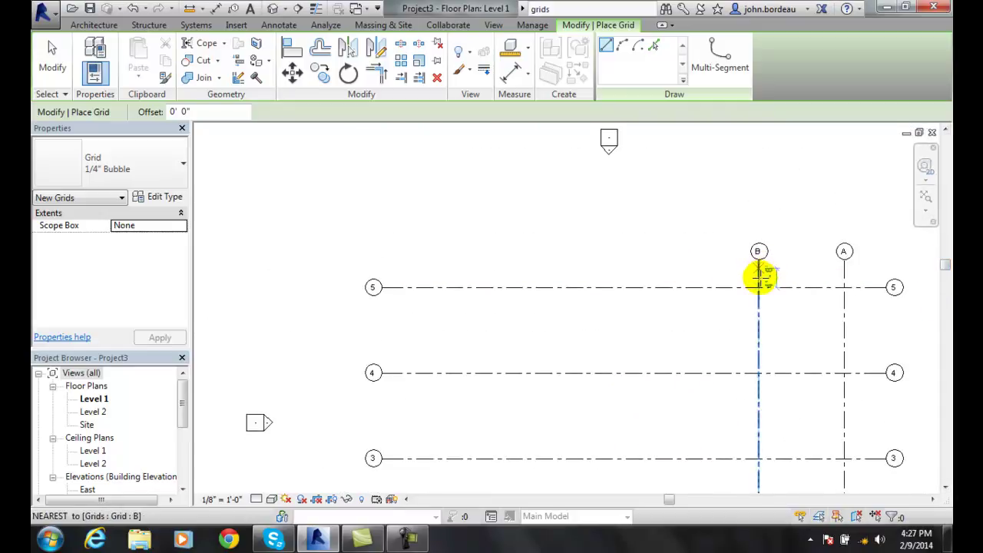
pyautogui.press('Escape')
pyautogui.press('Escape')
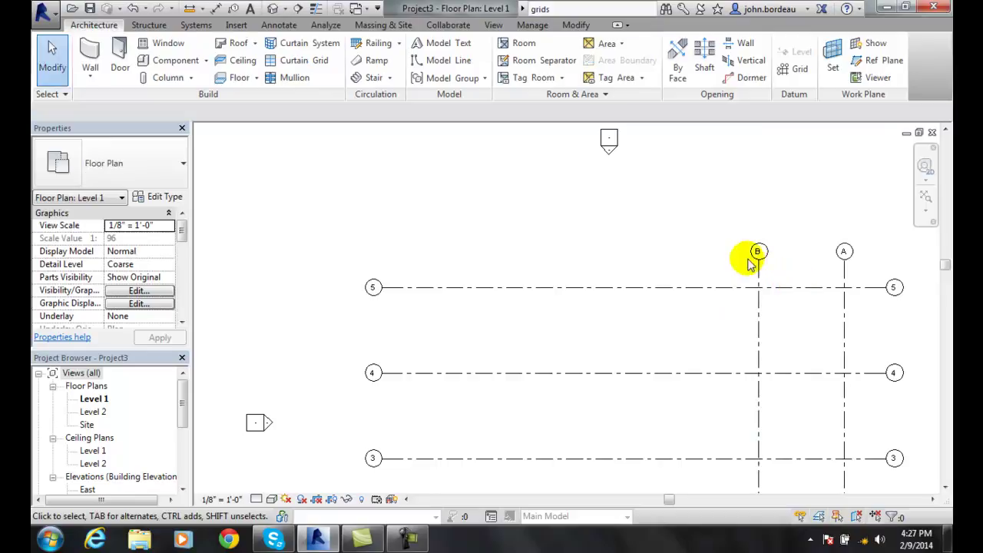
# Draw vertical grid C 20'-0" left of grid B, spanning from below grid 1 to the top.
pyautogui.click(791, 69)
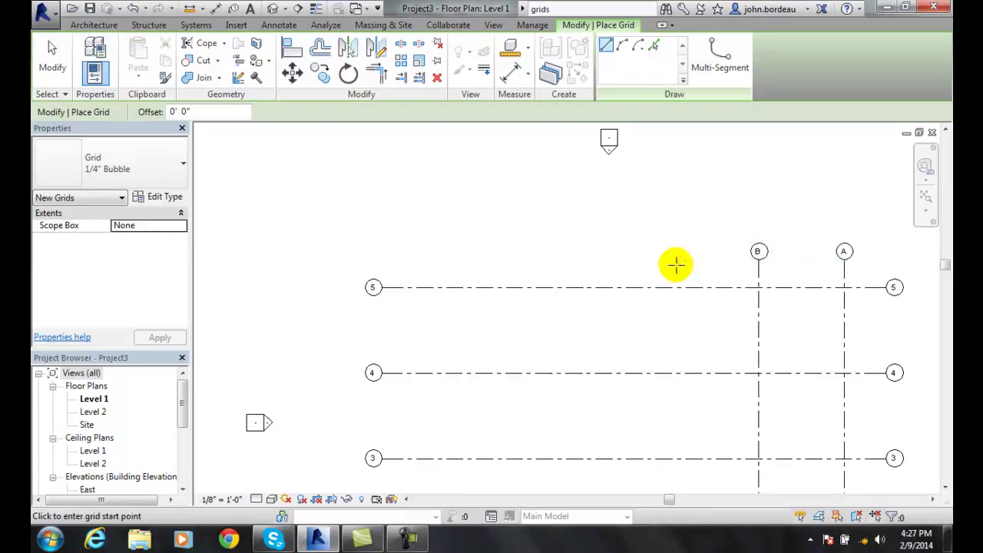
pyautogui.click(673, 262)
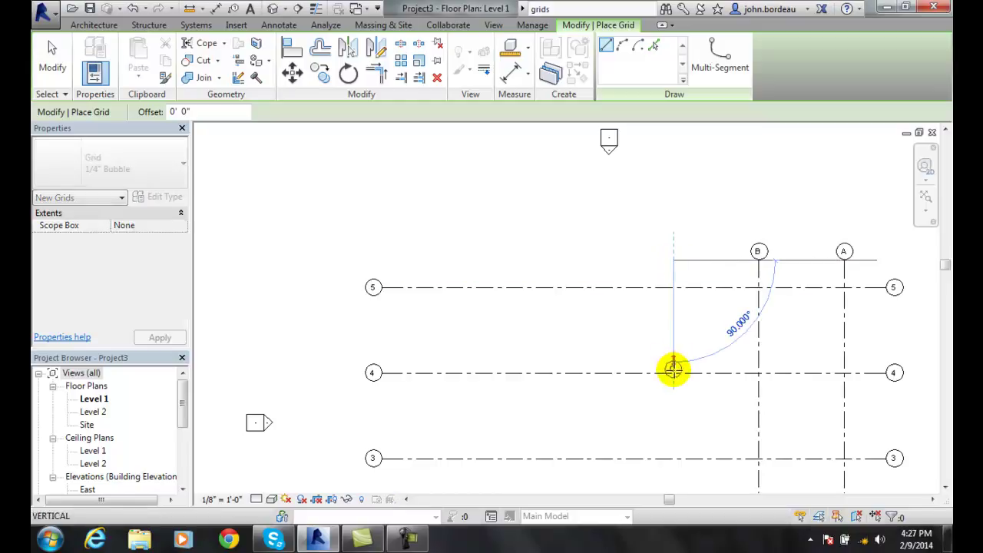
pyautogui.scroll(-2, 673, 369)
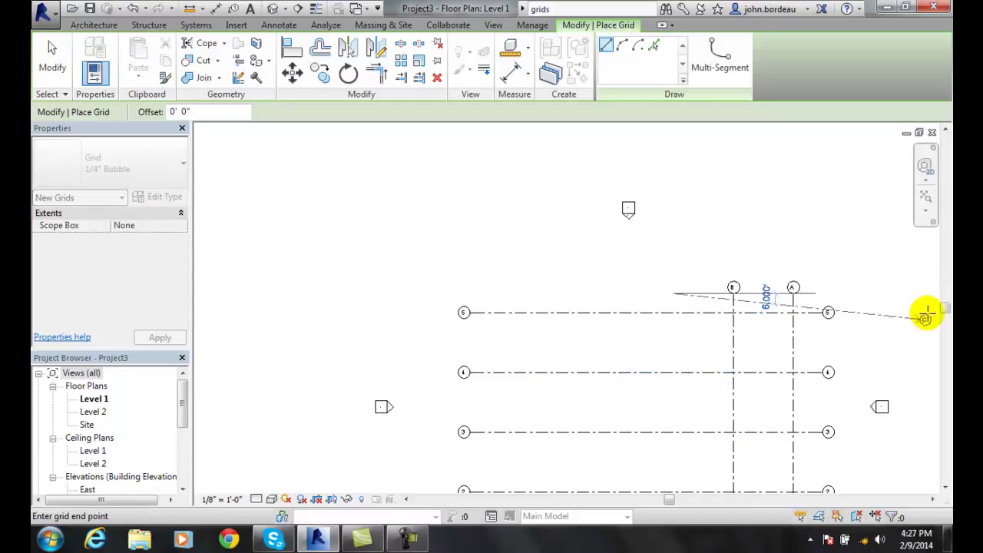
pyautogui.moveTo(946, 307); pyautogui.dragTo(945, 354)
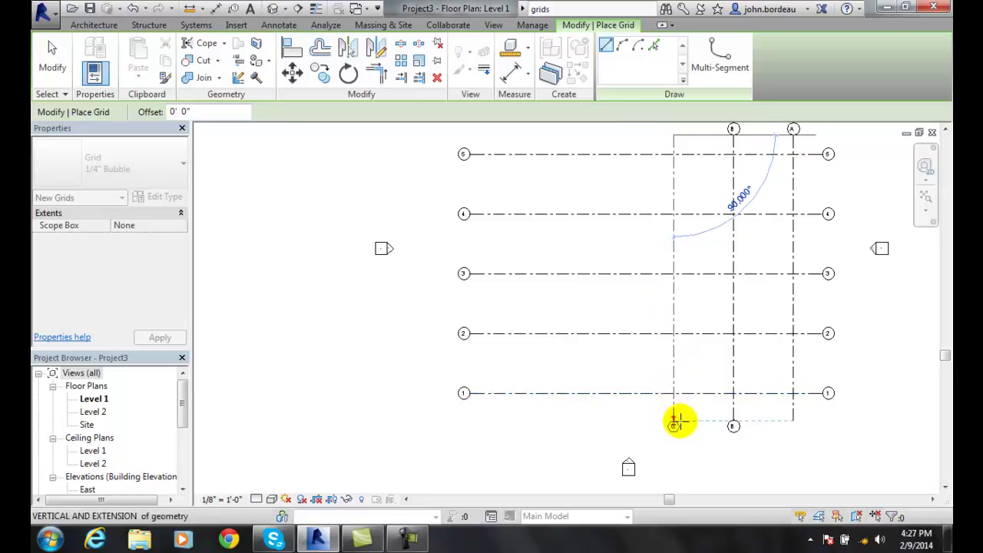
pyautogui.click(674, 420)
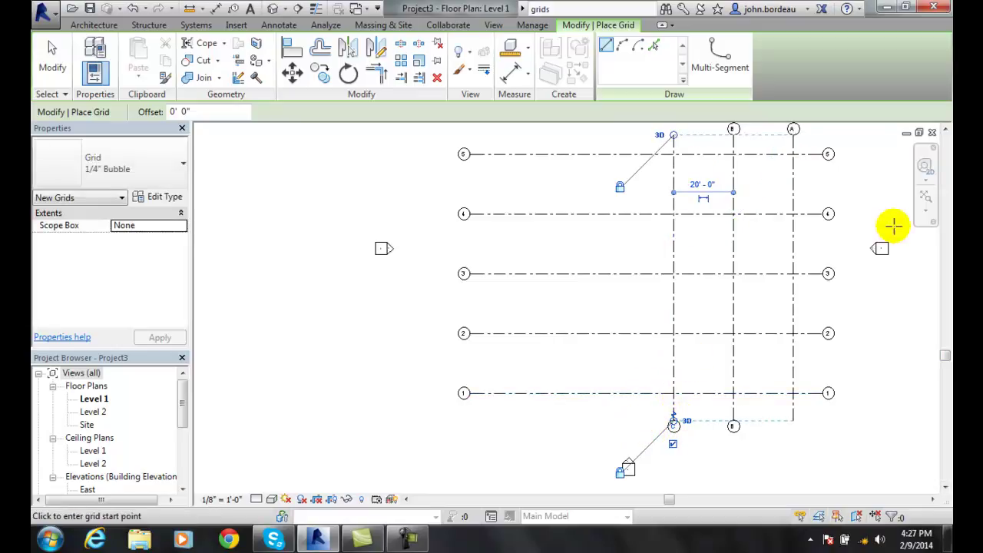
pyautogui.moveTo(947, 359); pyautogui.dragTo(945, 335)
pyautogui.click(673, 179)
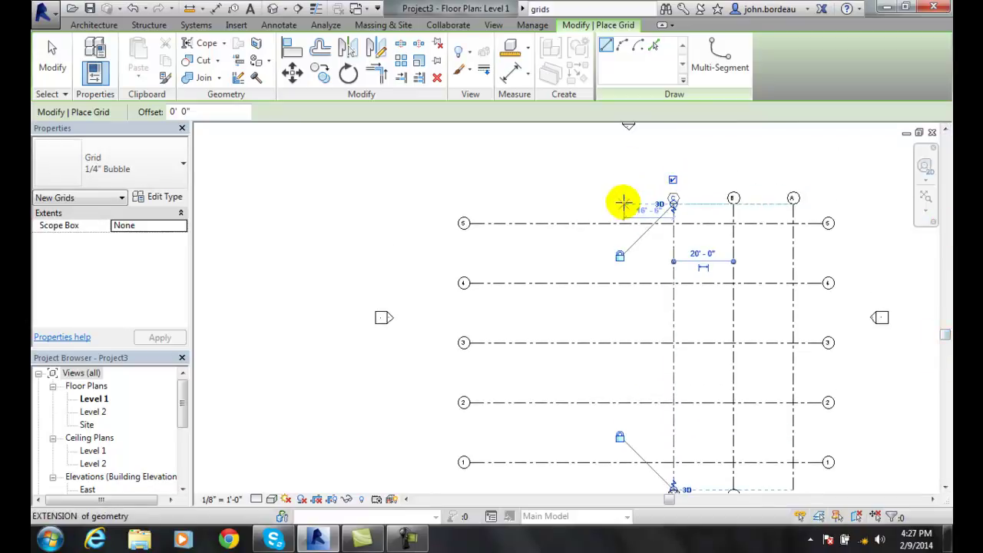
pyautogui.click(647, 206)
pyautogui.scroll(-2, 673, 208)
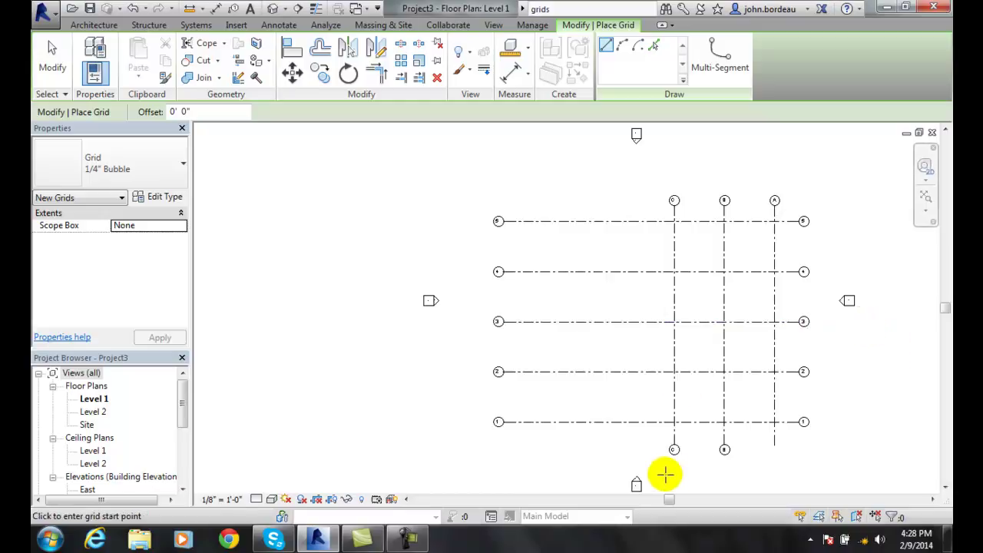
pyautogui.moveTo(672, 504); pyautogui.dragTo(781, 503)
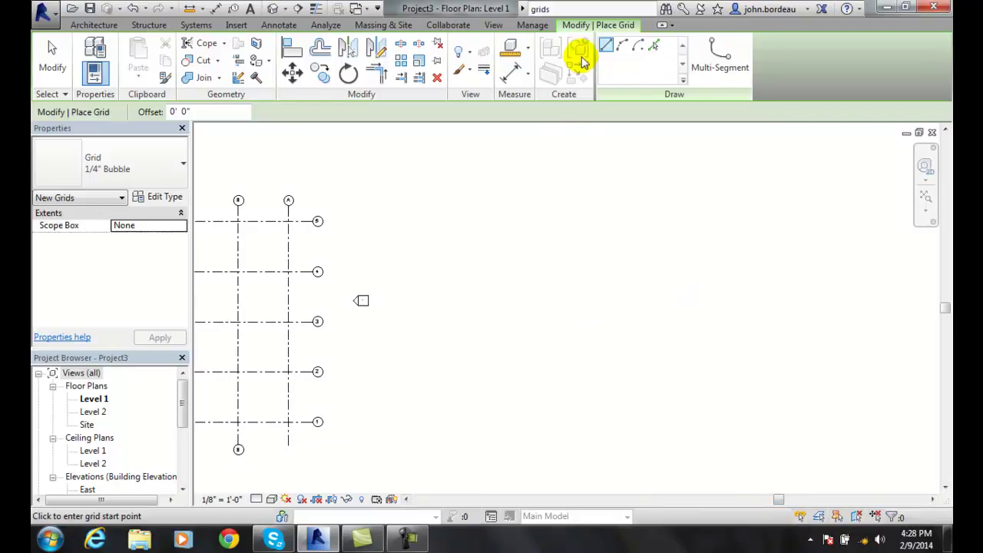
# Draw a 50'-0" radius semicircular grid with Start-End-Radius Arc, right of the rectangular grids.
pyautogui.press('Escape')
pyautogui.press('Escape')
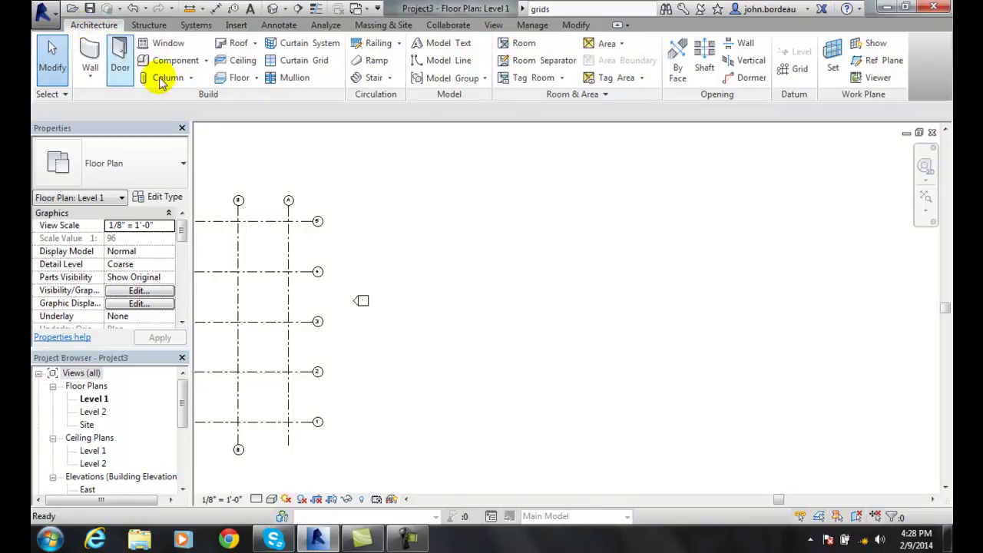
pyautogui.click(800, 71)
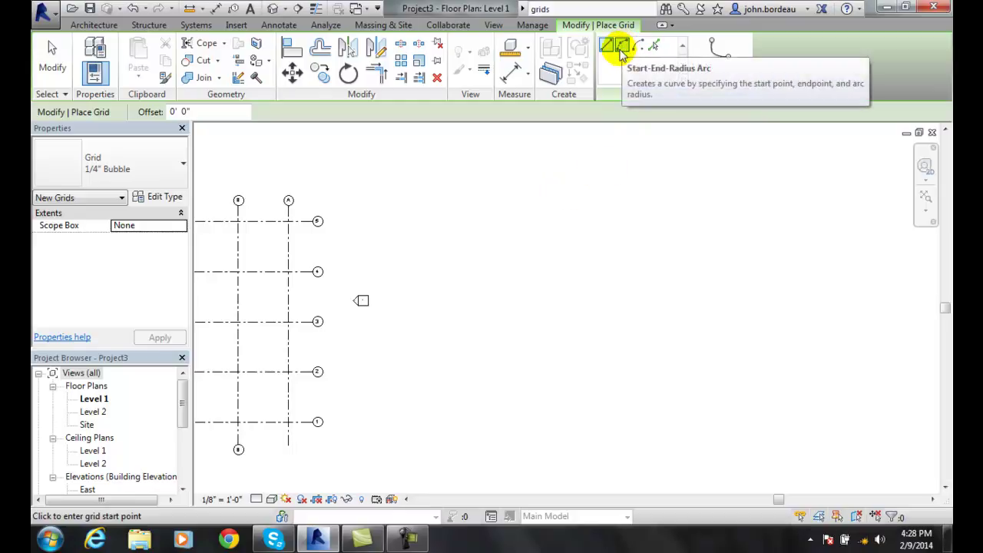
pyautogui.click(623, 46)
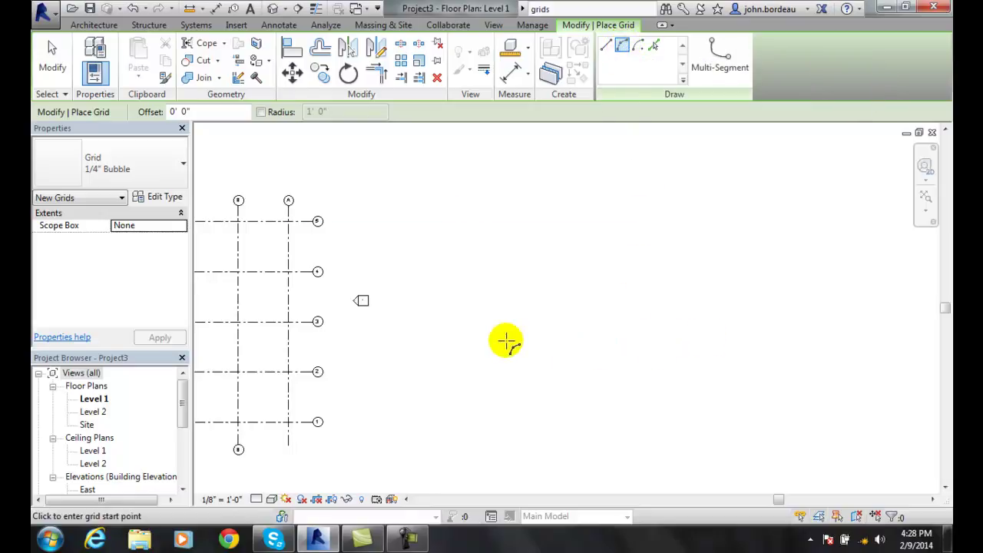
pyautogui.click(468, 339)
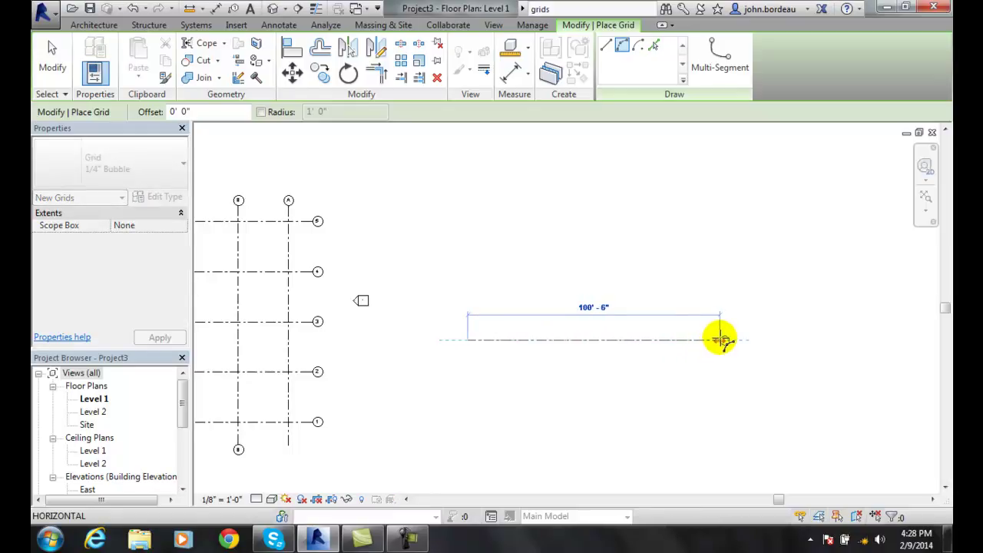
pyautogui.click(718, 340)
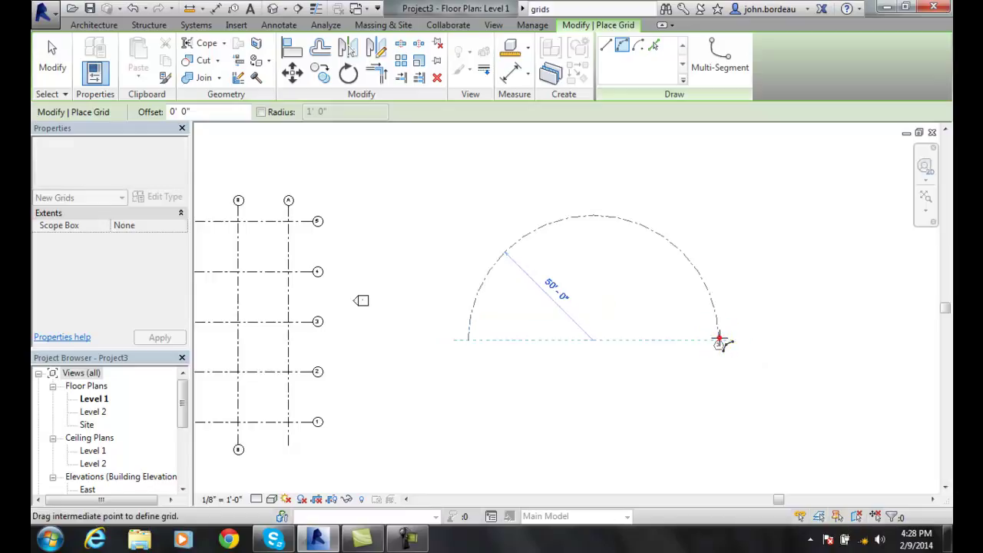
pyautogui.click(582, 236)
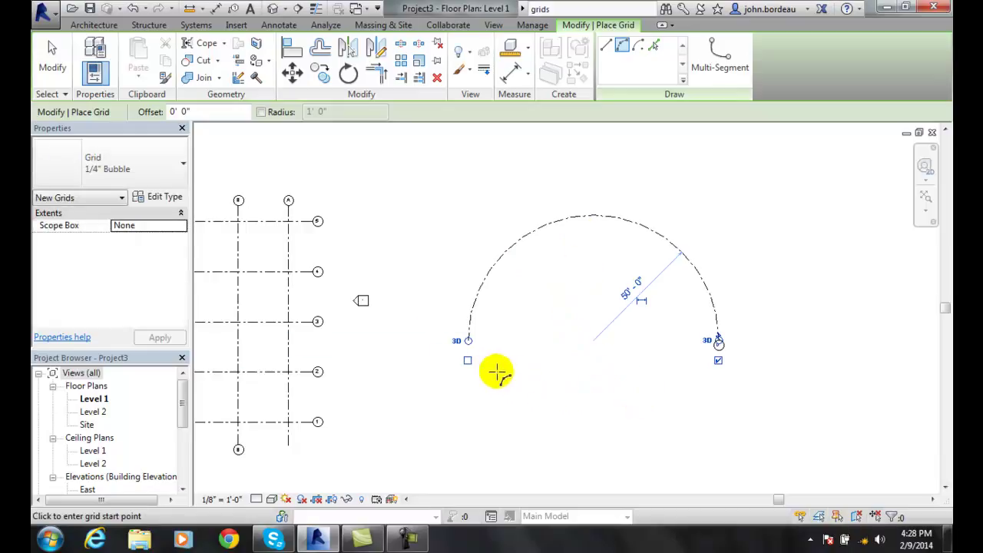
pyautogui.click(533, 384)
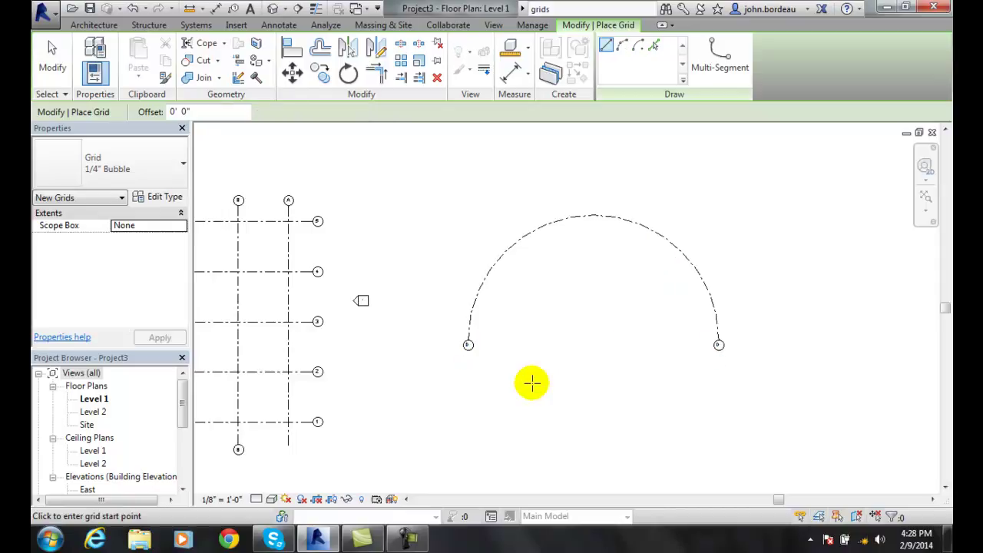
# Cancel the accidental grid lines started at the arc's left end and exit the Grid tool.
pyautogui.scroll(3, 529, 365)
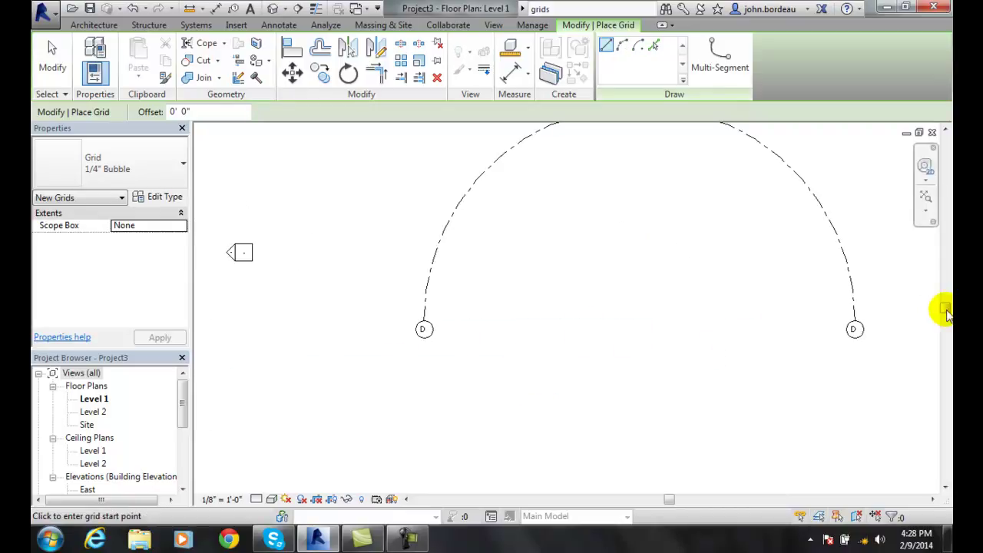
pyautogui.moveTo(946, 307); pyautogui.dragTo(947, 292)
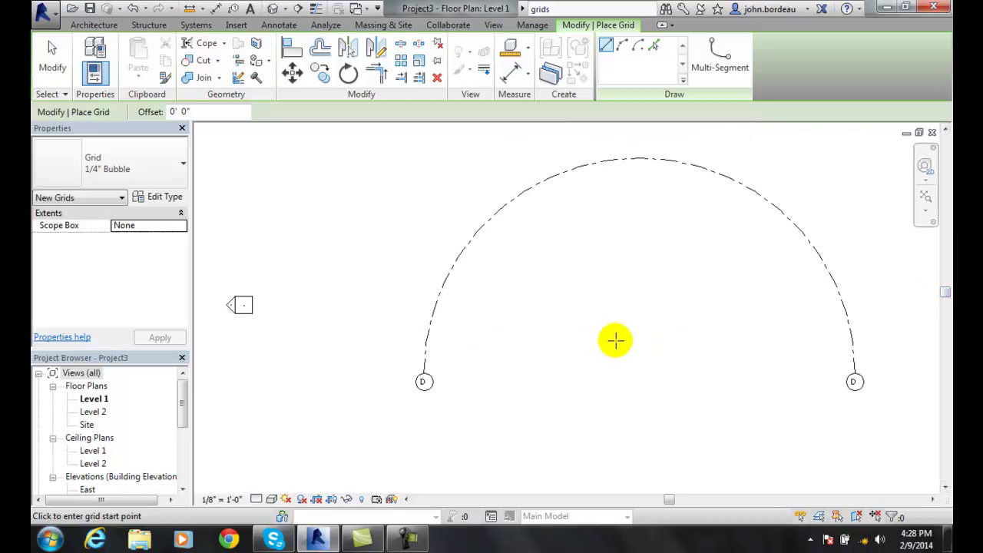
pyautogui.click(423, 381)
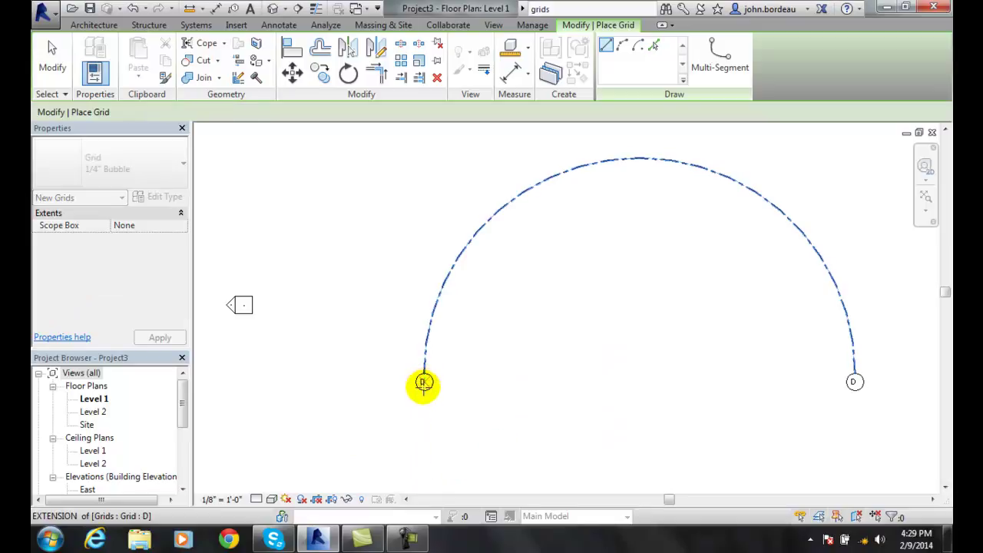
pyautogui.scroll(-1, 422, 388)
pyautogui.scroll(-2, 421, 392)
pyautogui.press('Escape')
pyautogui.scroll(1, 420, 395)
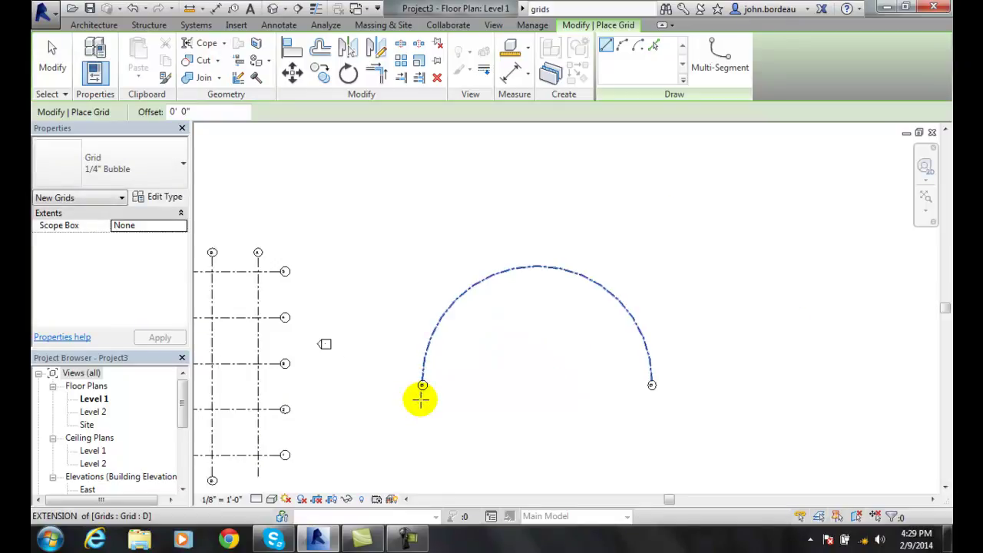
pyautogui.scroll(2, 420, 382)
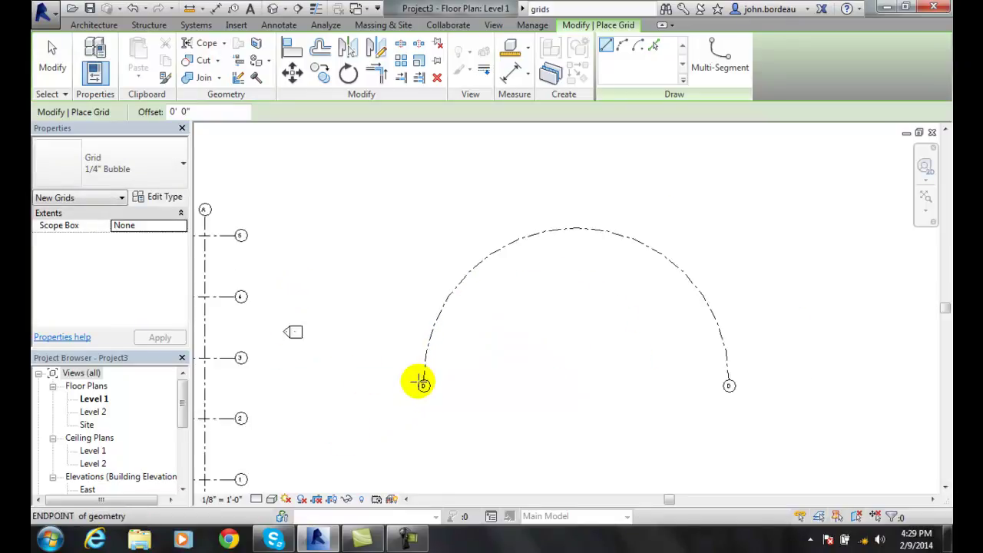
pyautogui.click(427, 390)
pyautogui.press('Escape')
pyautogui.press('Escape')
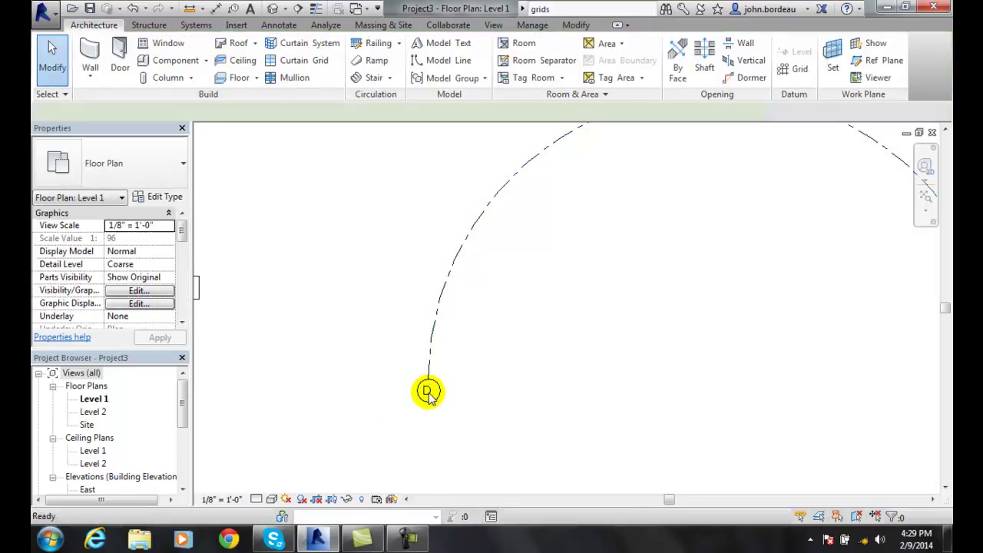
pyautogui.press('g')
pyautogui.press('r')
pyautogui.press('Escape')
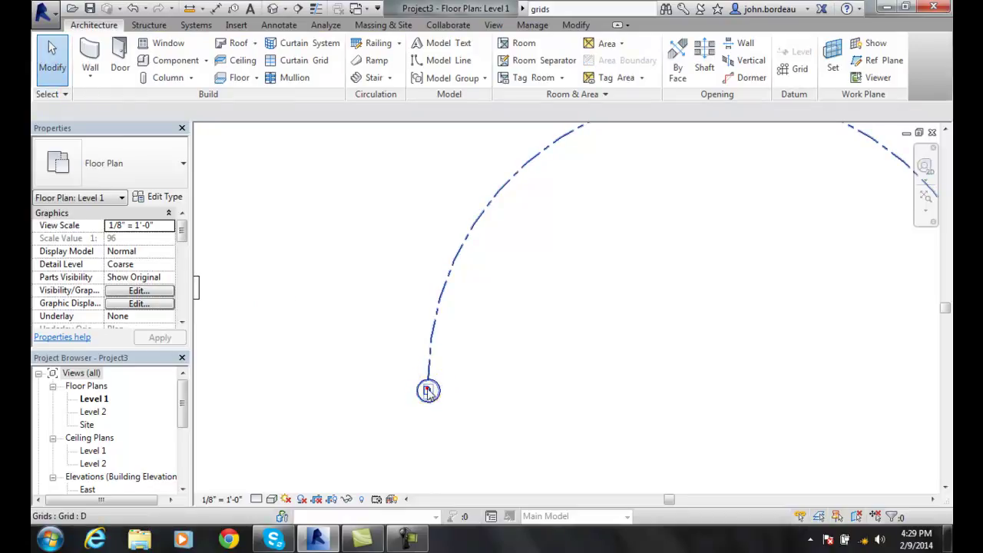
# Select the arc grid and change its bubble label from D to 6.
pyautogui.click(428, 391)
pyautogui.click(426, 388)
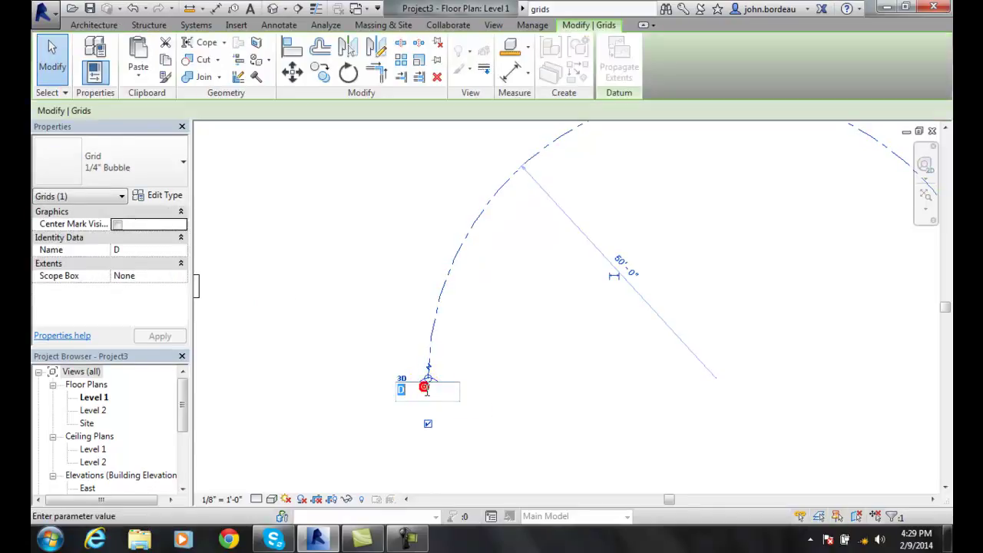
pyautogui.write('6')
pyautogui.press('Return')
pyautogui.scroll(-3, 535, 392)
pyautogui.scroll(2, 535, 391)
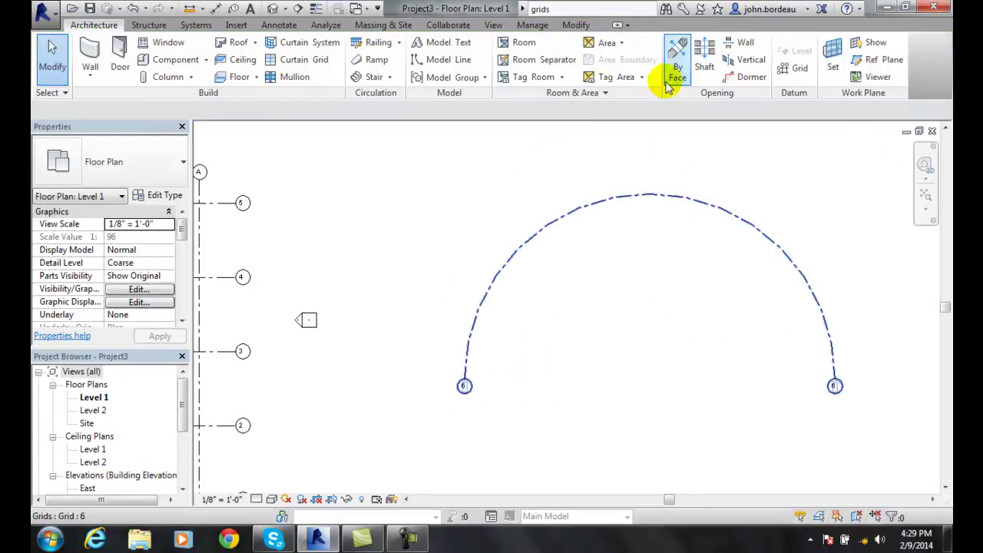
# Draw start-end-radius arc grid 7 on the baseline, concentric with arc 6, at a 70'-0" radius.
pyautogui.click(800, 73)
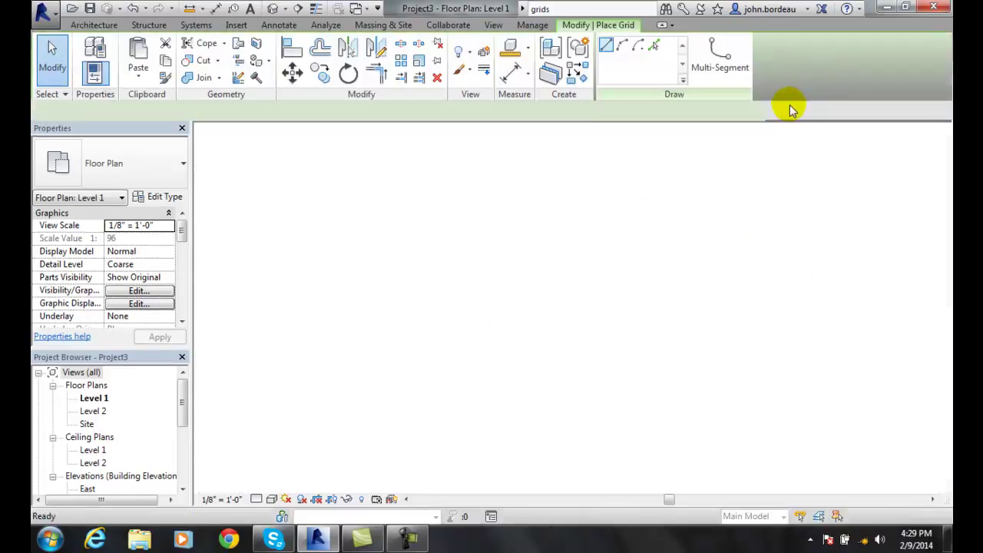
pyautogui.click(622, 46)
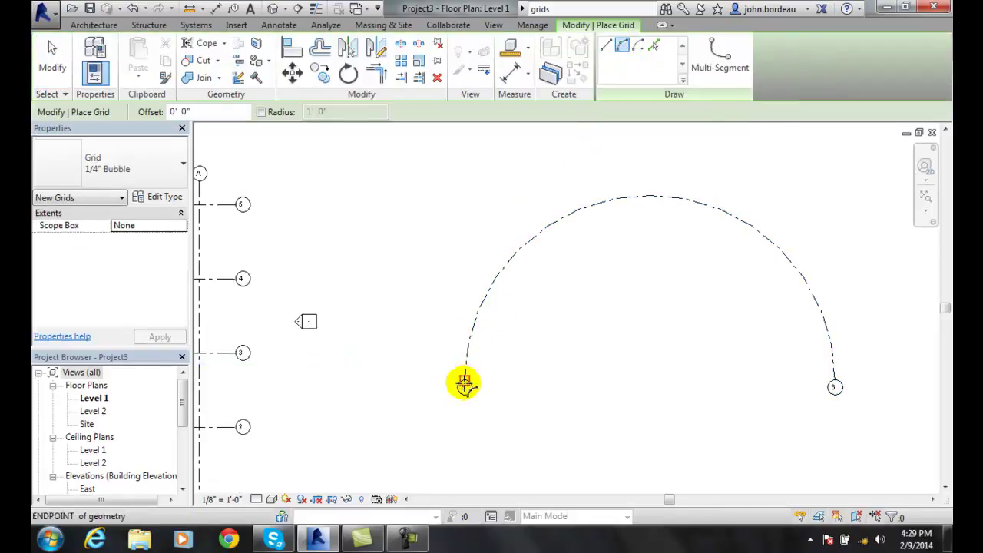
pyautogui.click(464, 384)
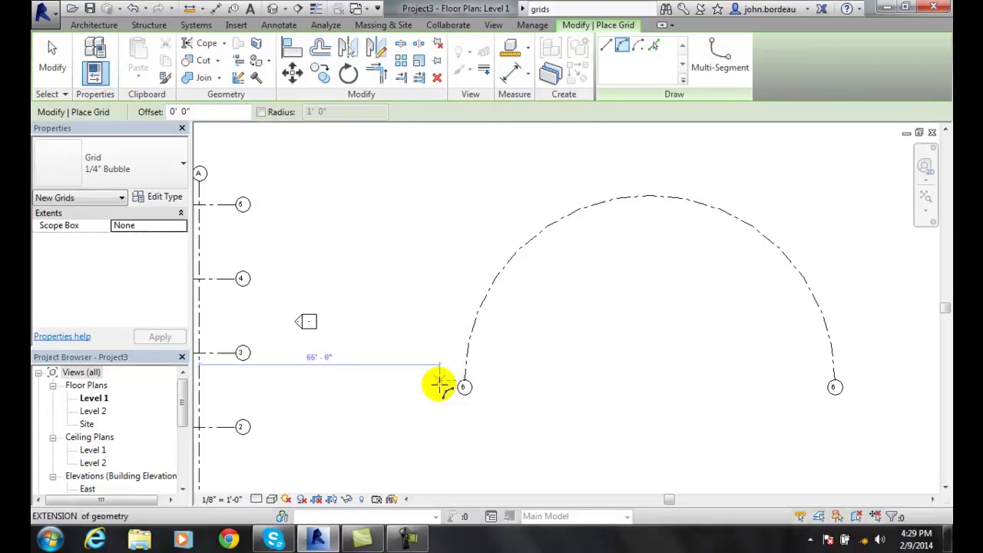
pyautogui.click(835, 384)
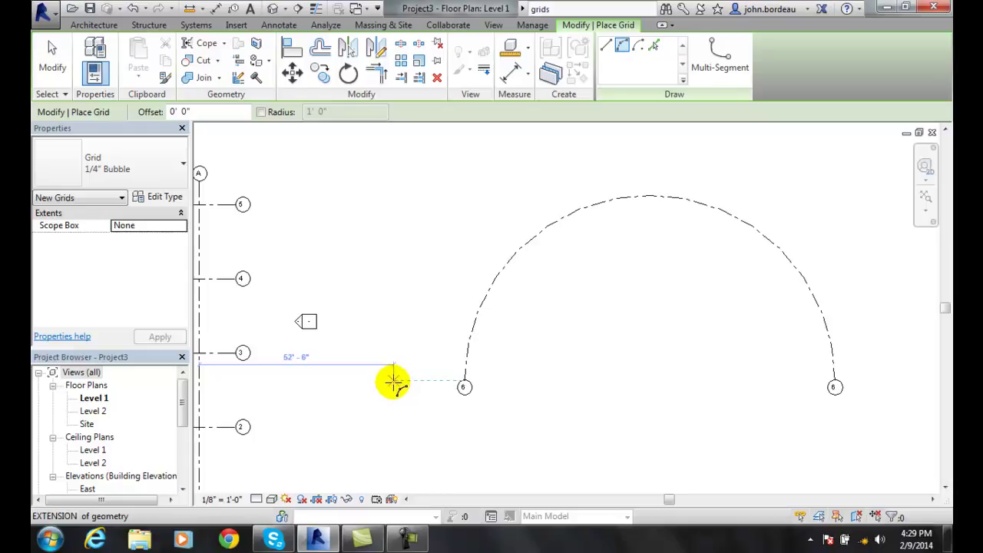
pyautogui.moveTo(393, 384); pyautogui.dragTo(834, 395)
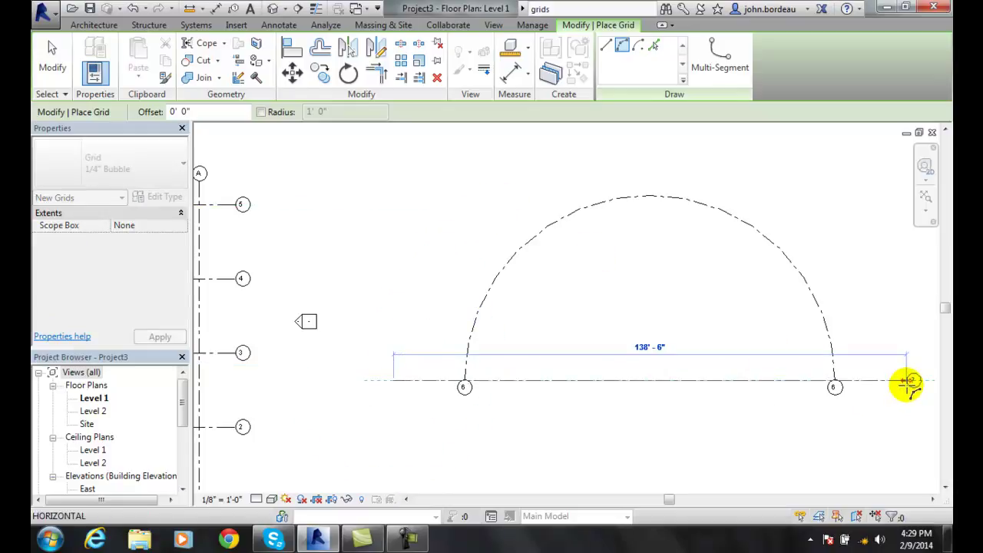
pyautogui.scroll(-1, 908, 381)
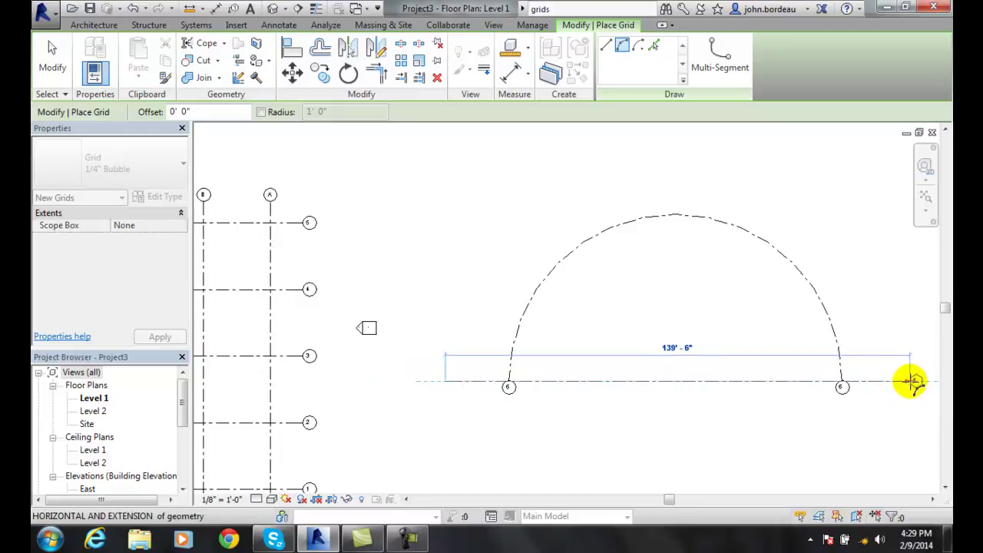
pyautogui.click(913, 381)
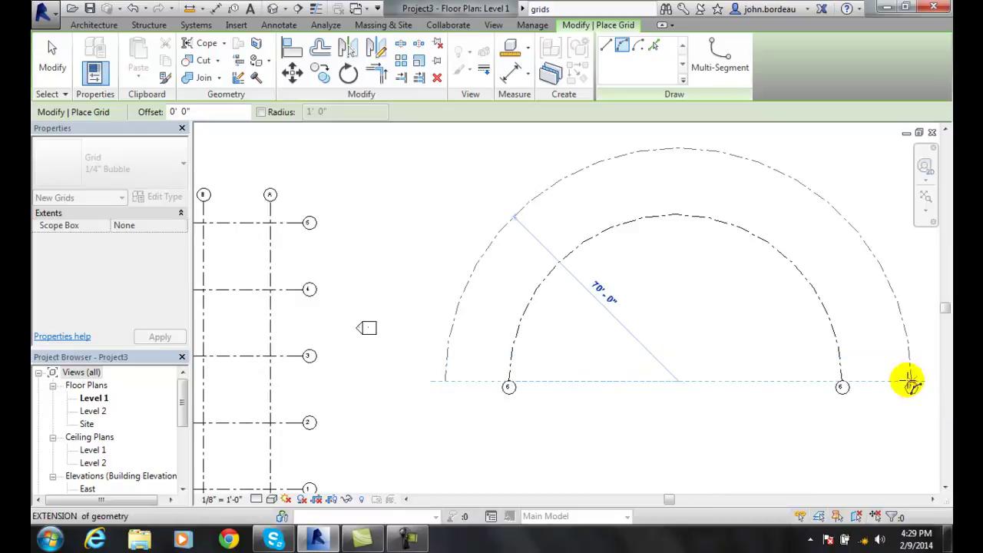
pyautogui.click(506, 177)
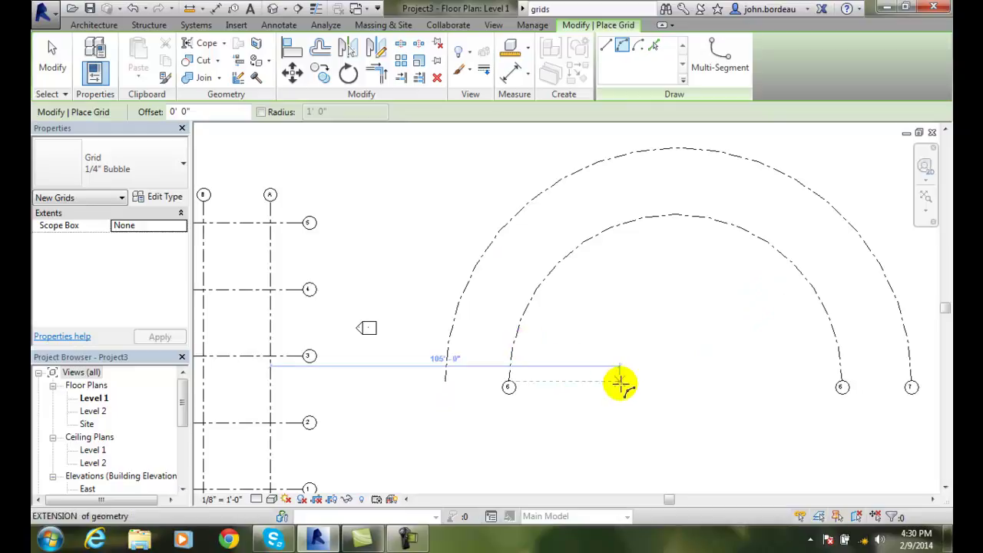
pyautogui.scroll(-1, 548, 450)
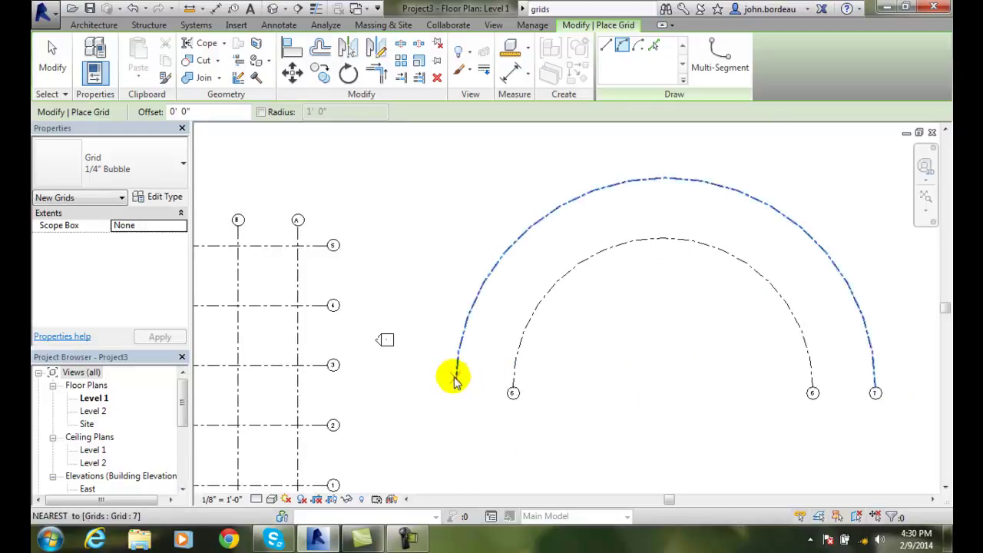
pyautogui.click(45, 61)
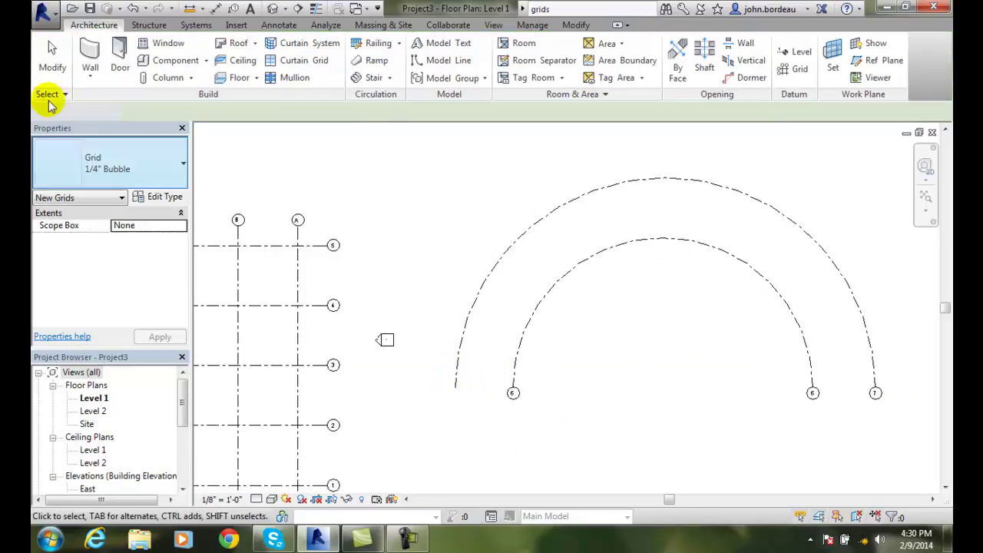
# Select arc grid 7, then restart the Grid tool for a straight grid.
pyautogui.click(458, 359)
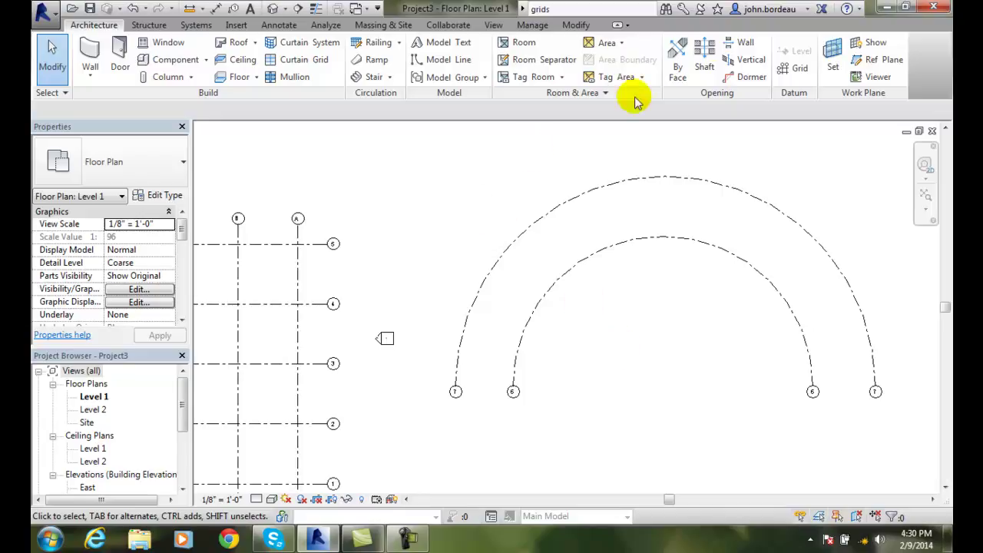
pyautogui.click(792, 70)
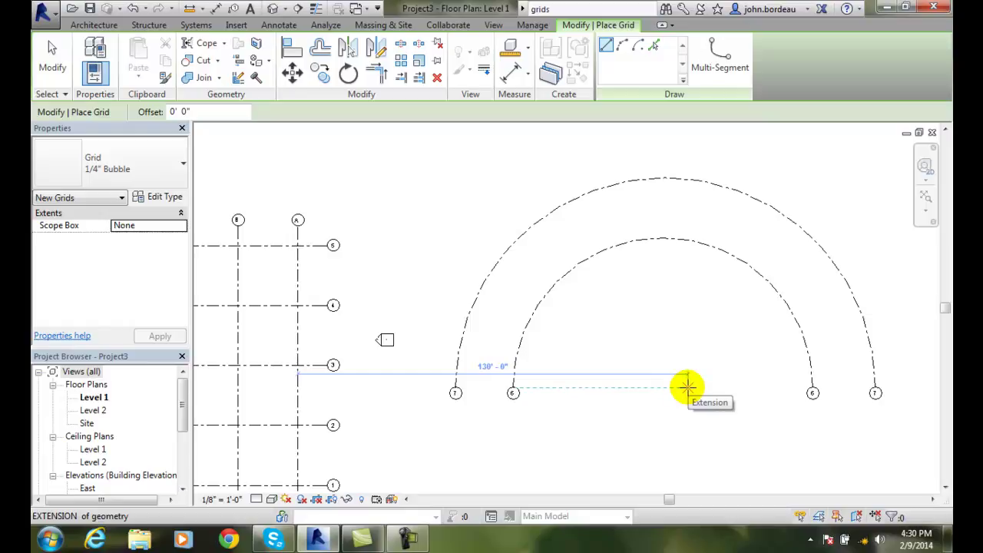
# Draw a straight grid snapped from the arcs' centre to just left of arc 7.
pyautogui.rightClick(689, 392)
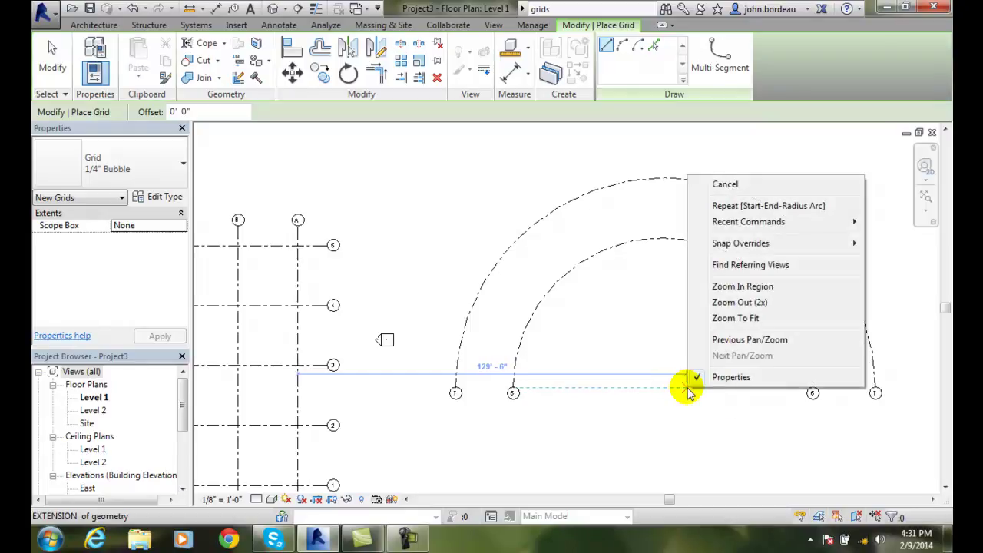
pyautogui.moveTo(770, 252)
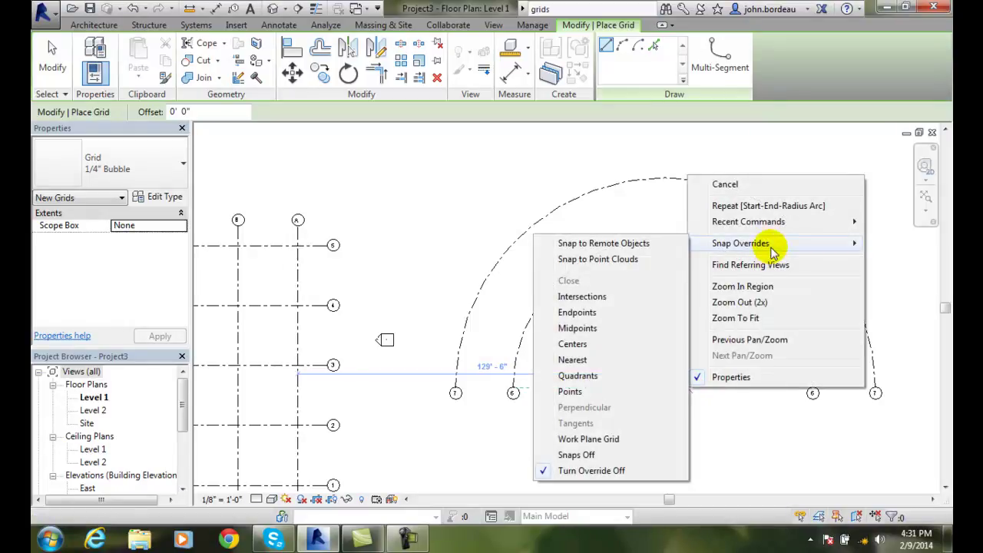
pyautogui.click(575, 344)
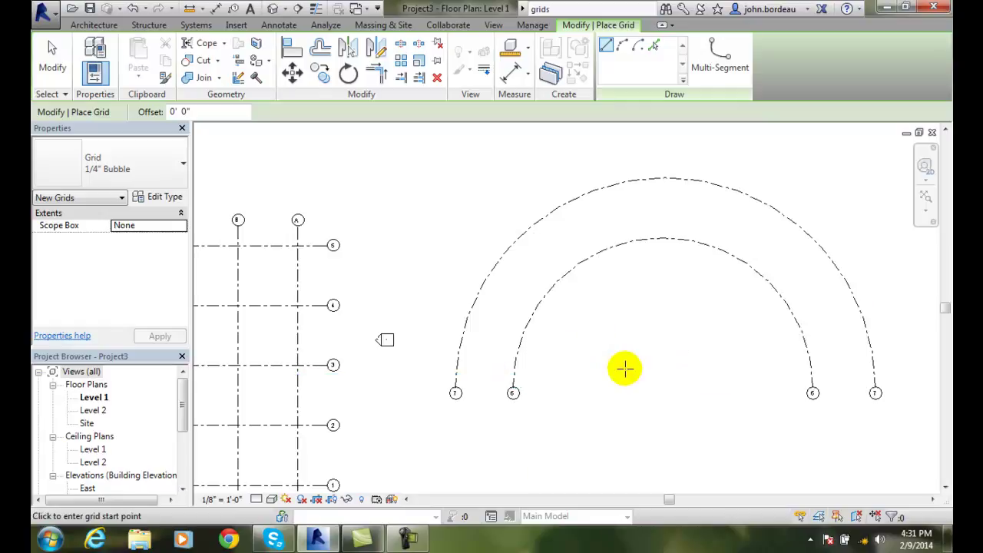
pyautogui.click(664, 388)
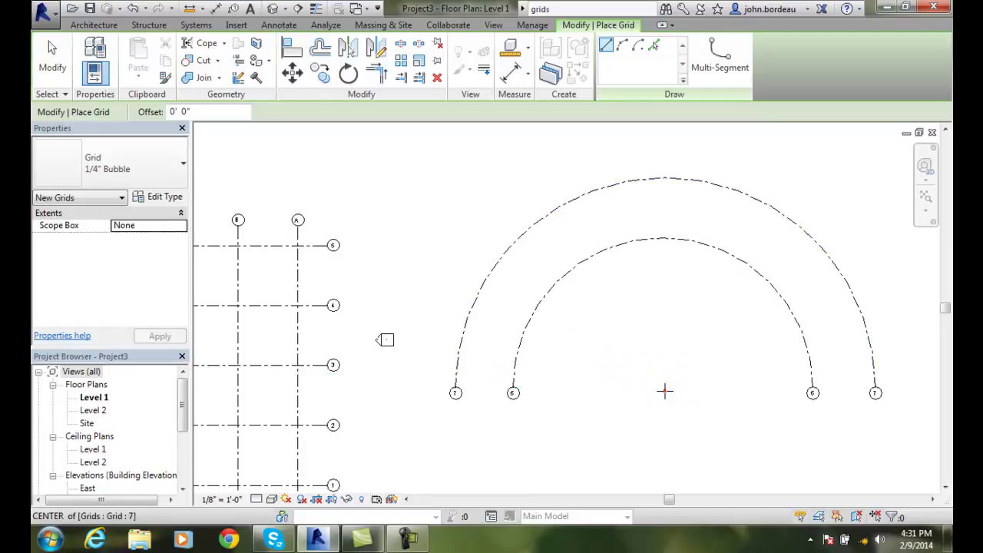
pyautogui.click(427, 387)
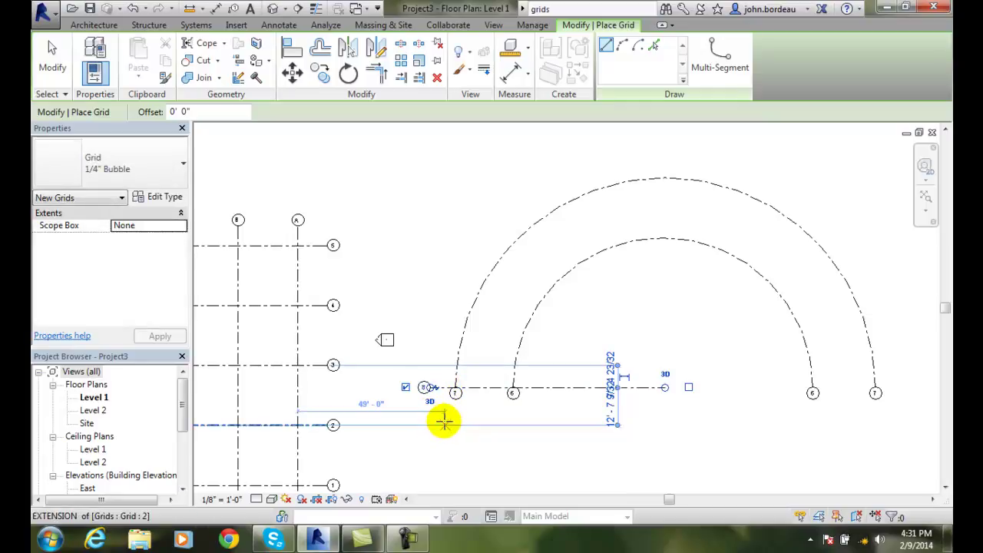
pyautogui.press('Escape')
pyautogui.scroll(3, 435, 402)
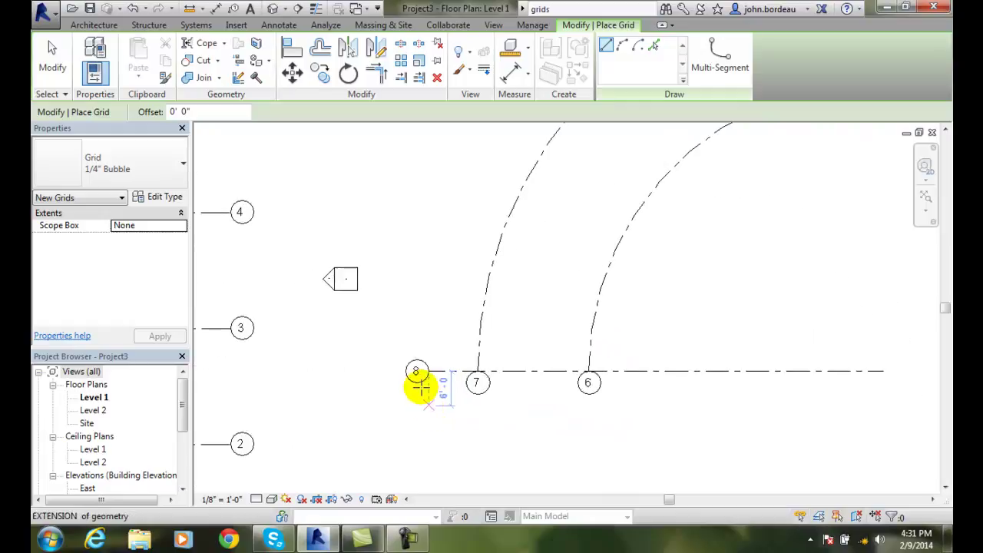
pyautogui.click(48, 73)
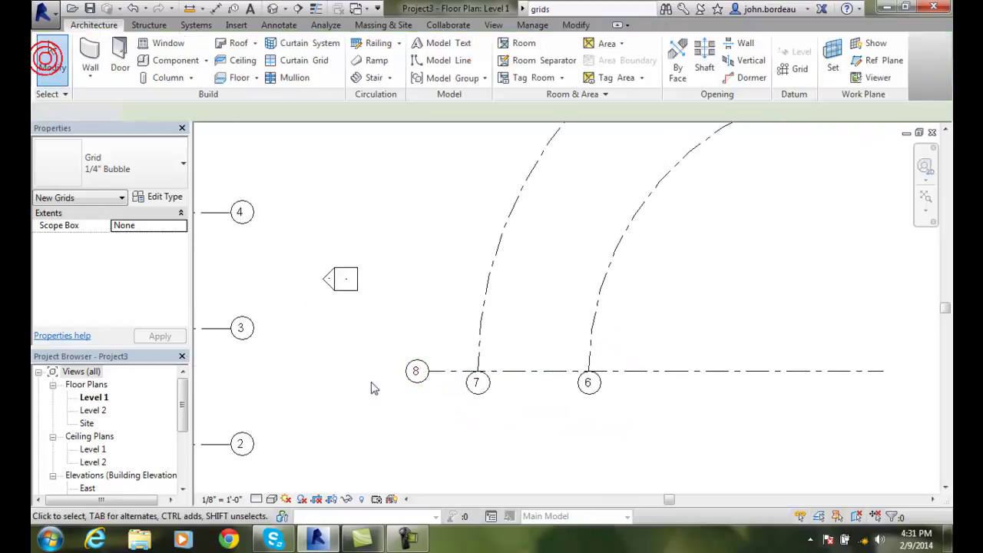
# Rename the new grid 8's bubble to D.
pyautogui.click(416, 372)
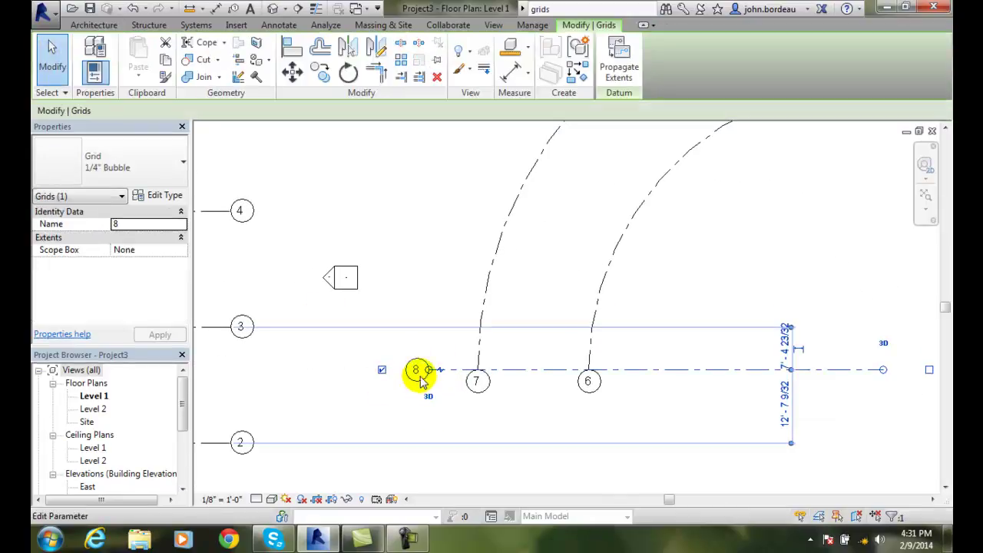
pyautogui.click(419, 373)
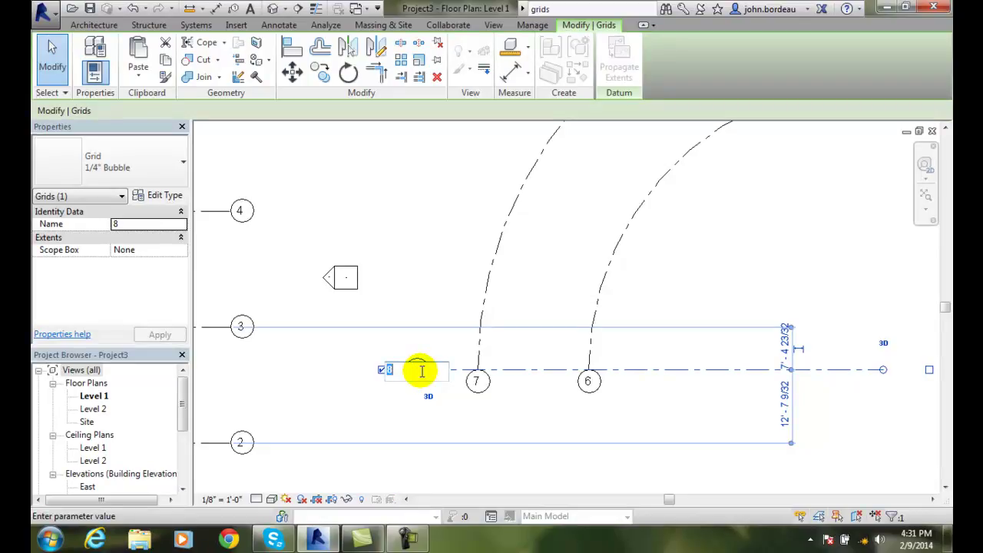
pyautogui.scroll(-3, 422, 371)
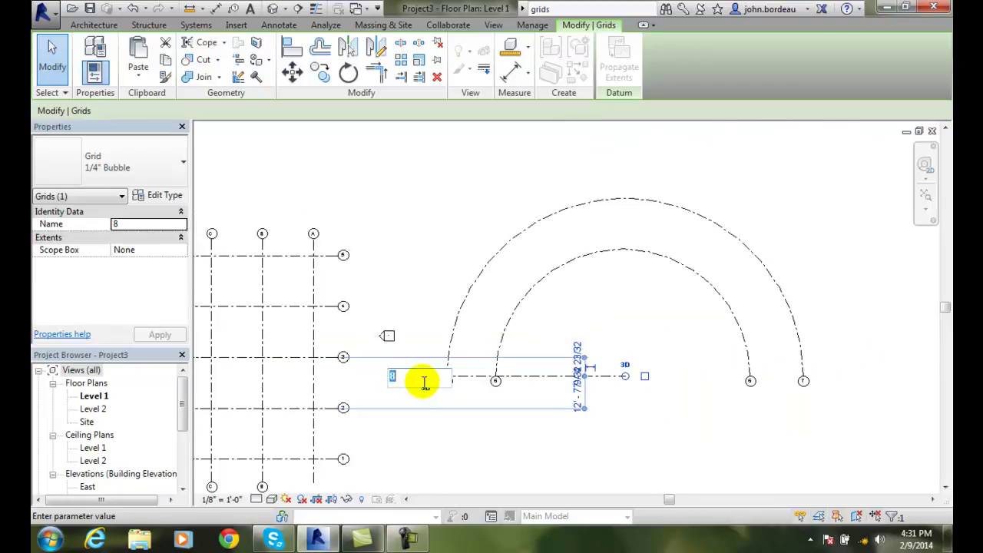
pyautogui.scroll(-2, 424, 382)
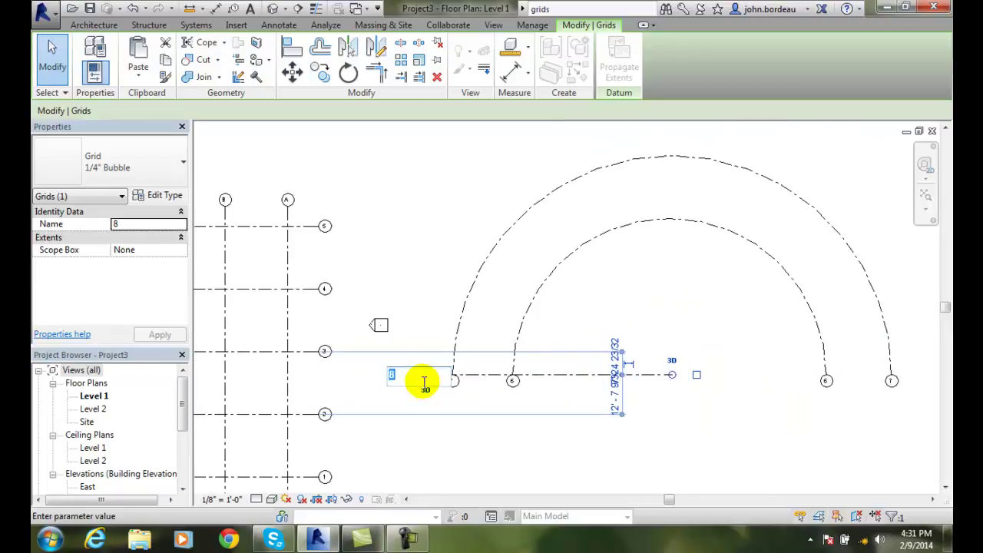
pyautogui.scroll(3, 424, 381)
pyautogui.write('D')
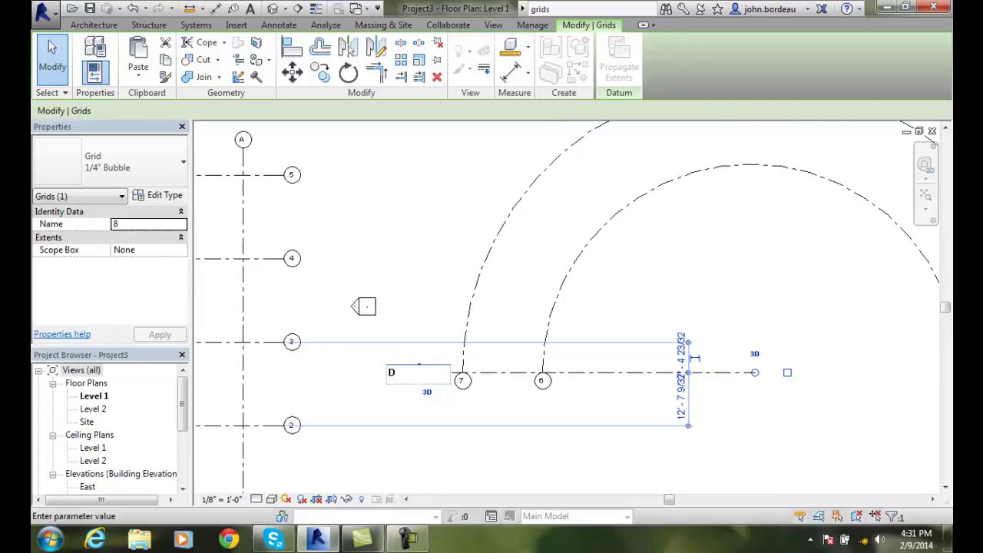
pyautogui.press('Return')
pyautogui.press('Escape')
pyautogui.scroll(-4, 581, 380)
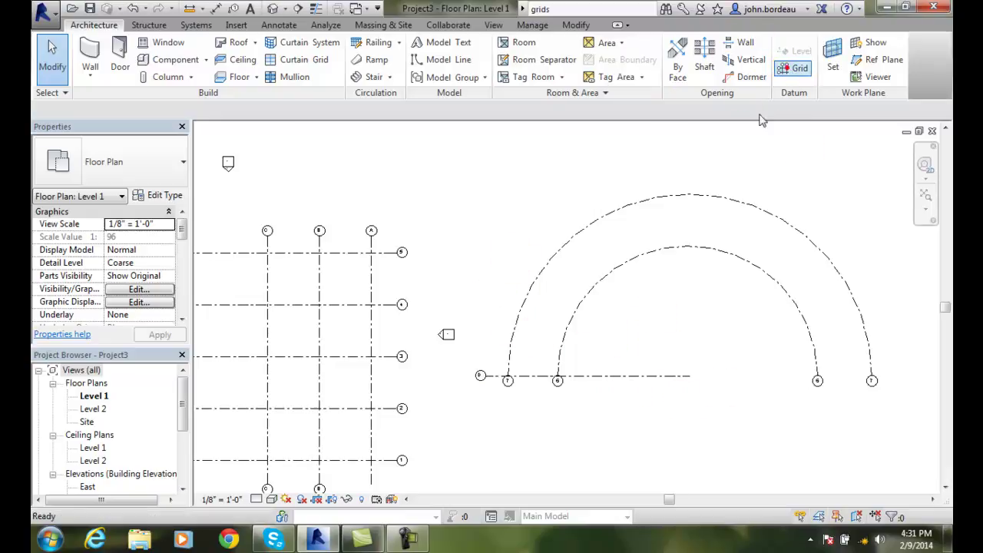
# Draw radial grid E from the arcs' centre up-left past arc 7 at 165°.
pyautogui.click(800, 67)
pyautogui.click(689, 377)
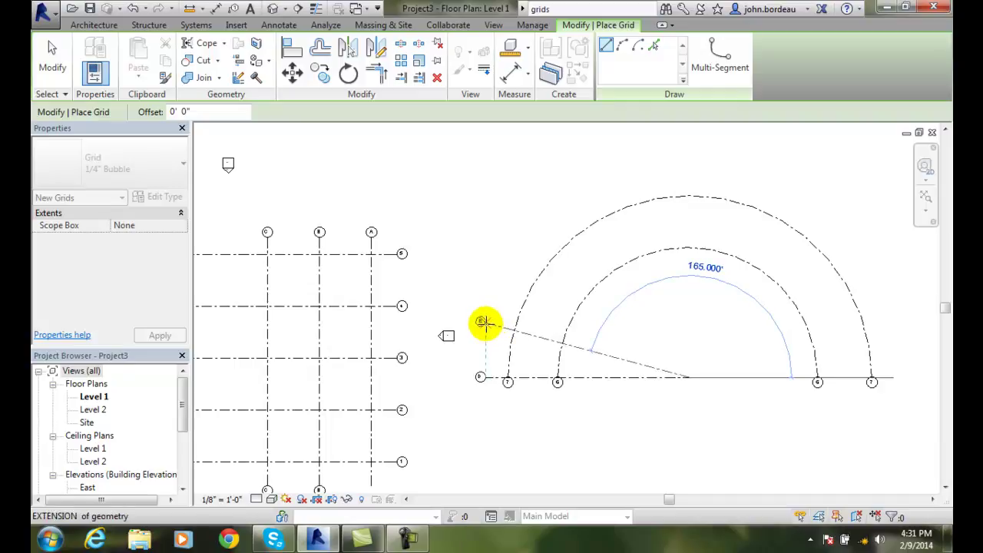
pyautogui.click(483, 322)
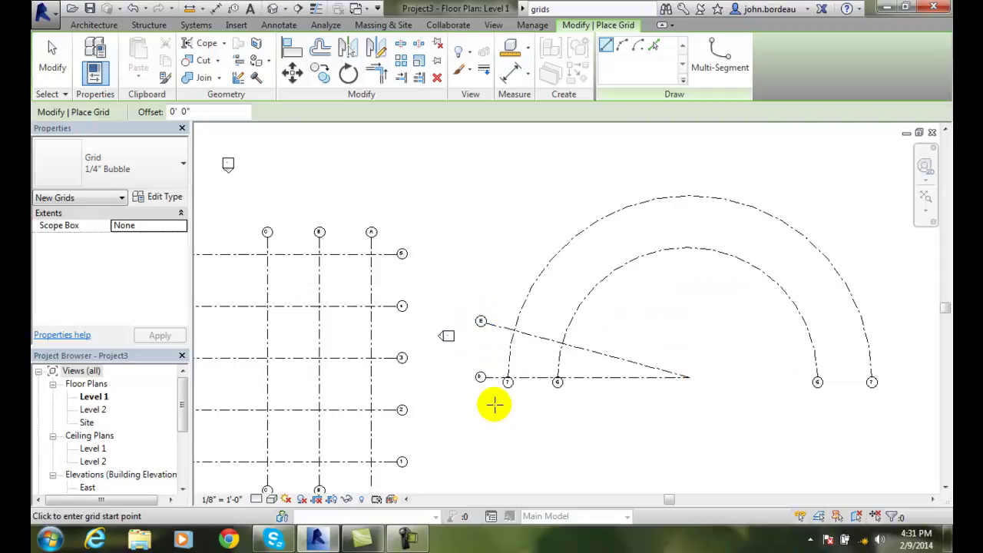
pyautogui.scroll(3, 465, 373)
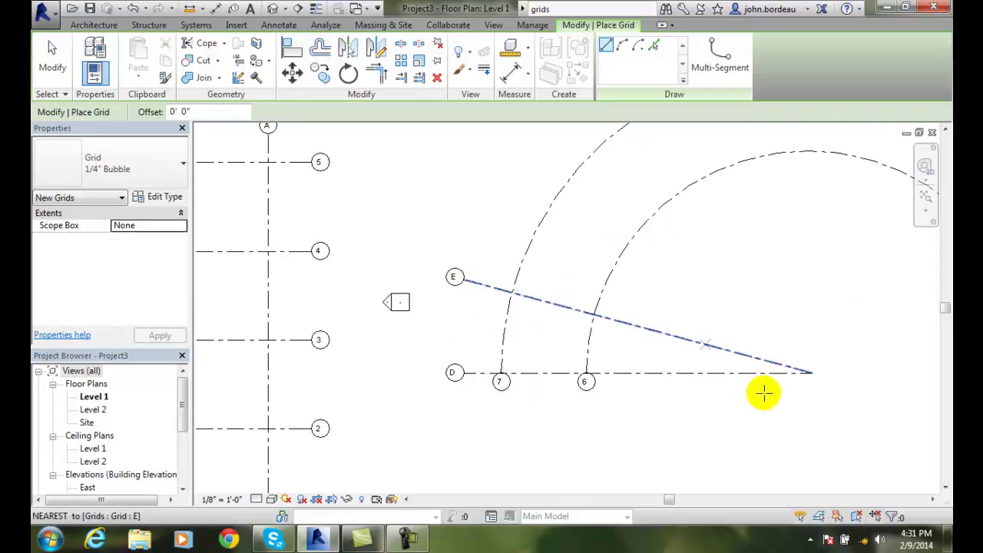
pyautogui.scroll(-1, 768, 398)
pyautogui.scroll(-1, 769, 398)
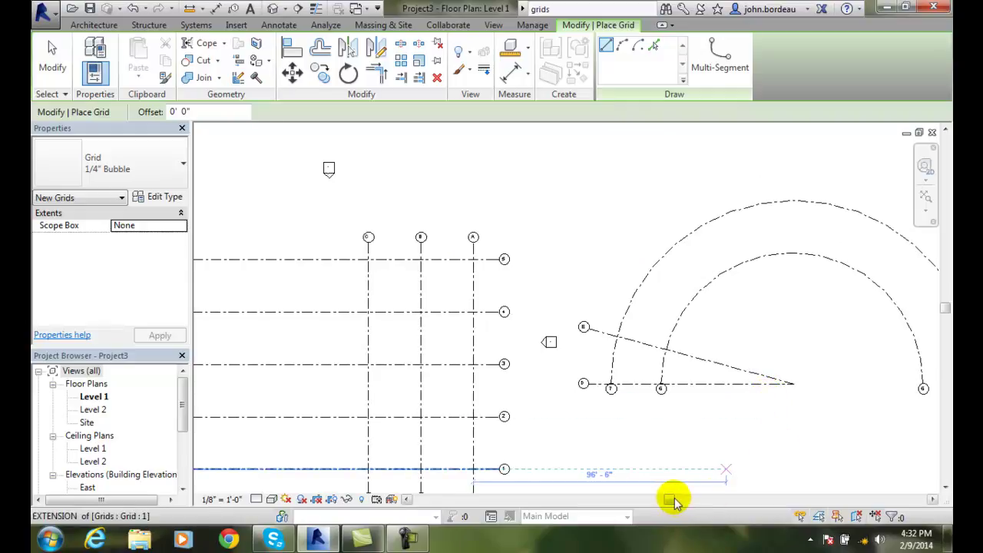
pyautogui.moveTo(669, 500); pyautogui.dragTo(688, 500)
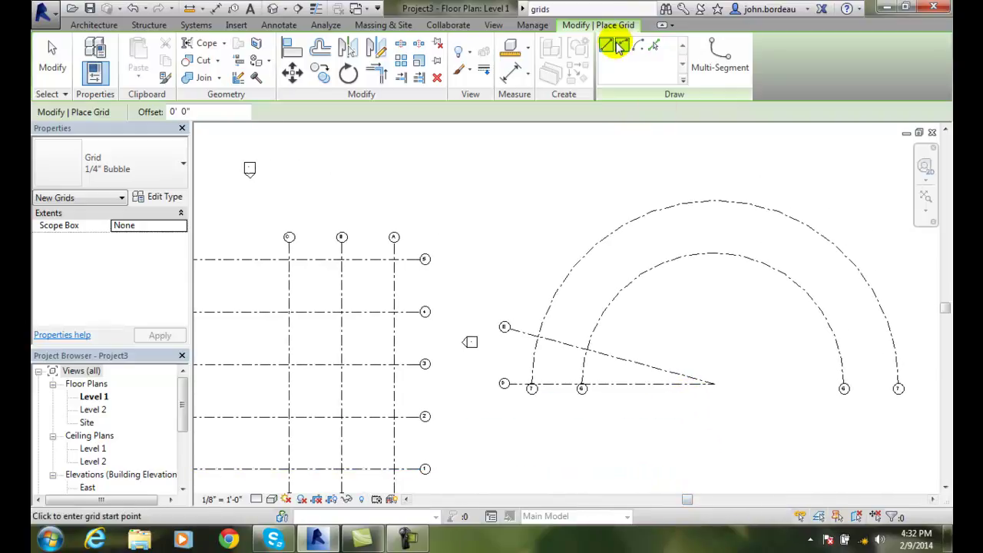